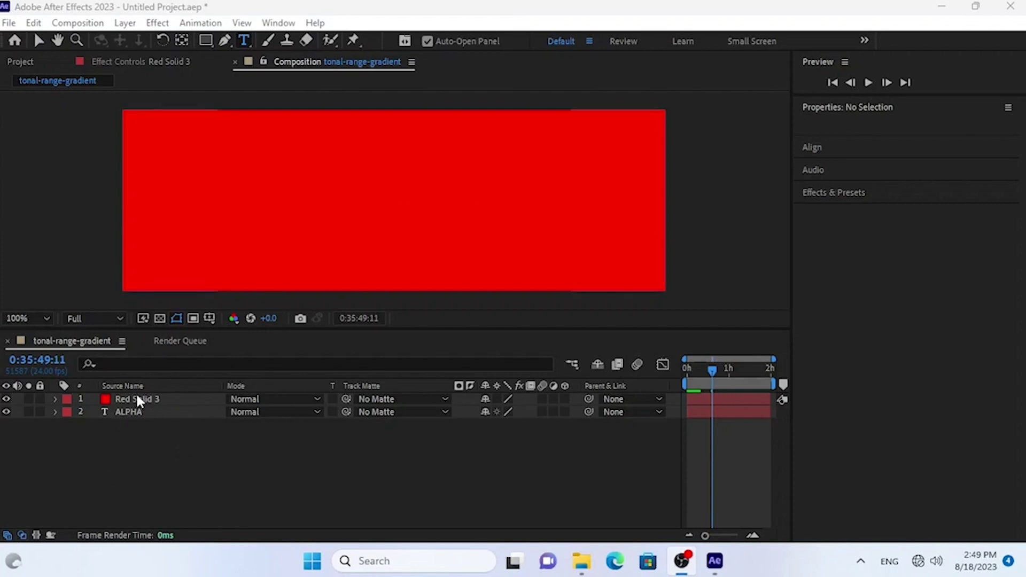
# Step: Solo Red Solid 3, then ALPHA, turn Solo off, and open Red Solid 3's Track Matte menu
pyautogui.click(28, 399)
pyautogui.click(28, 399)
pyautogui.click(29, 412)
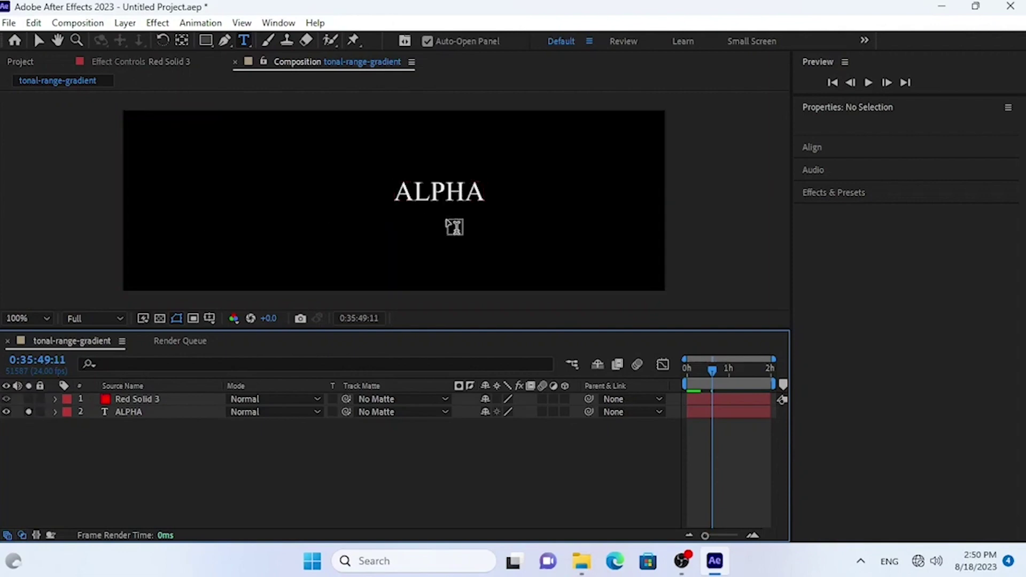
pyautogui.click(28, 411)
pyautogui.click(378, 400)
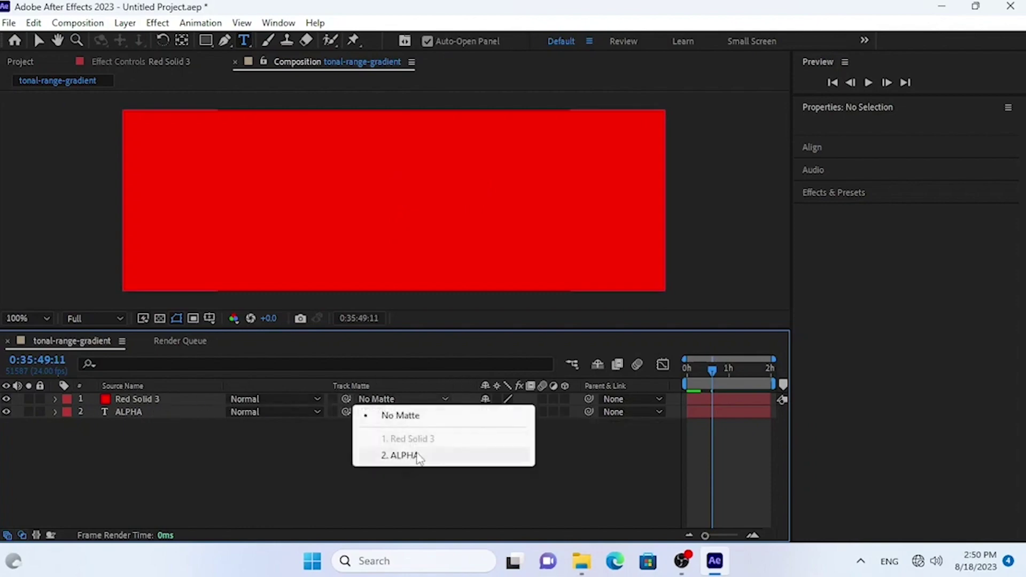
# Step: Choose '2. ALPHA' as Red Solid 3's track matte
pyautogui.click(418, 456)
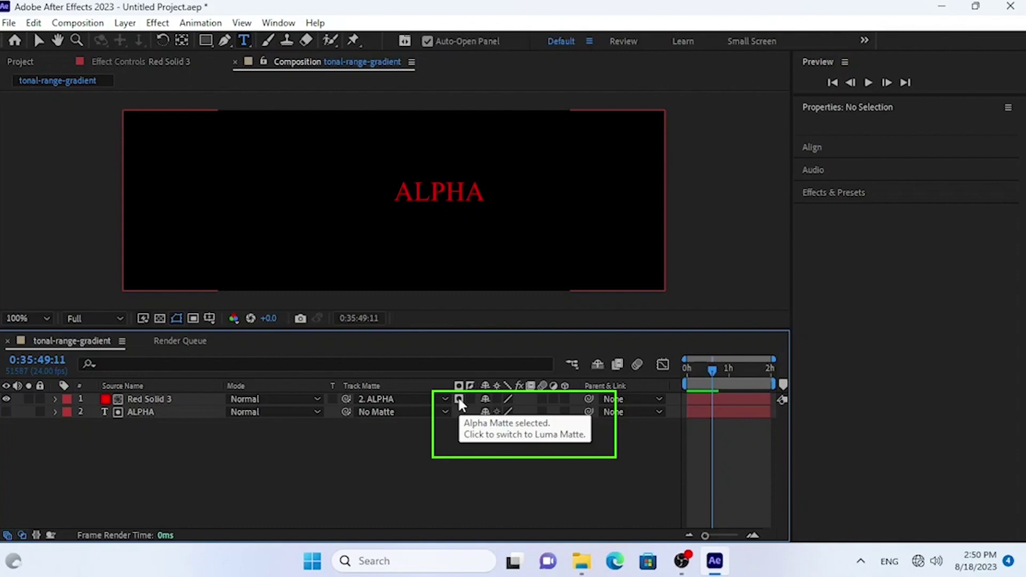
pyautogui.click(459, 400)
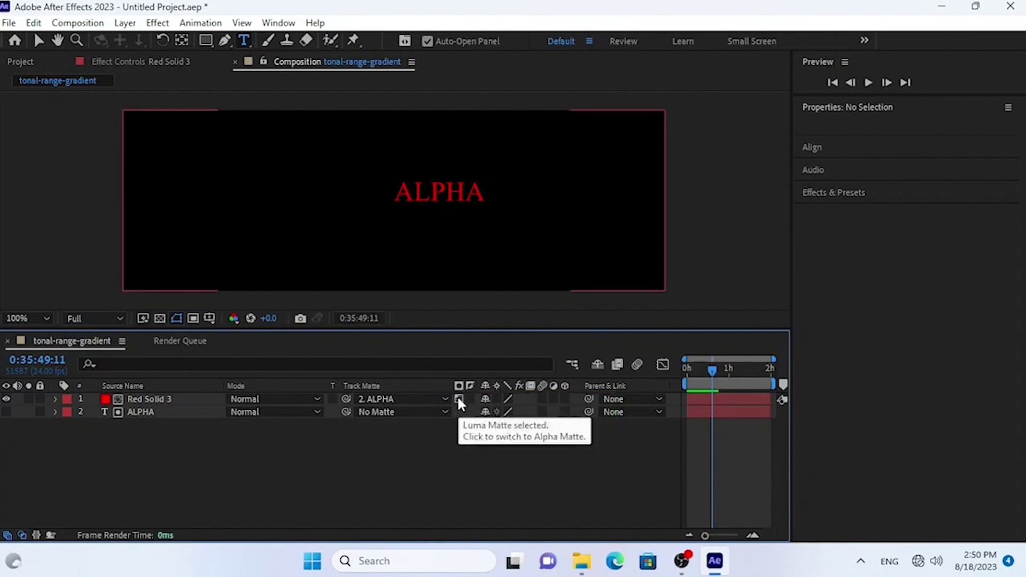
pyautogui.click(459, 399)
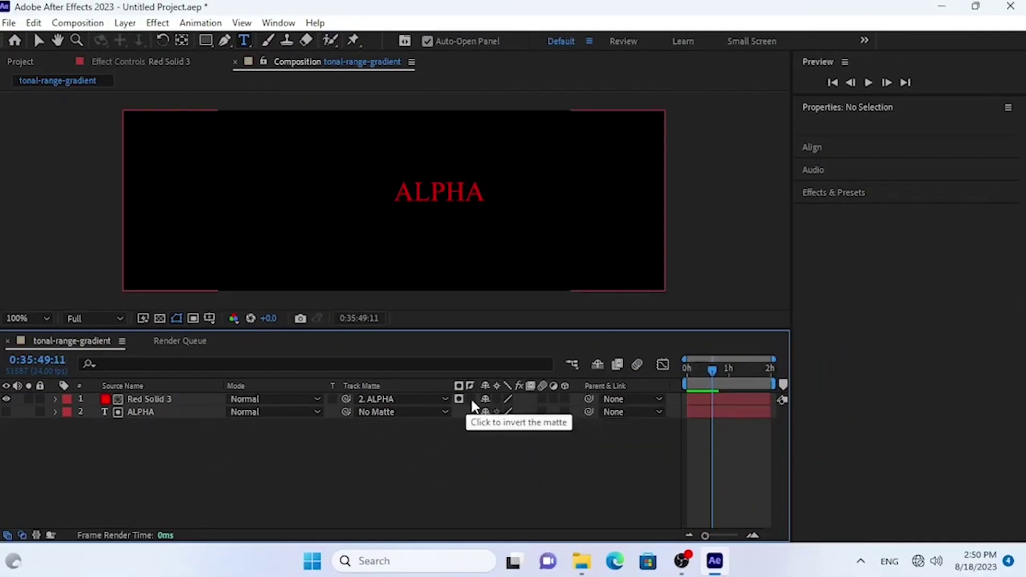
pyautogui.click(470, 399)
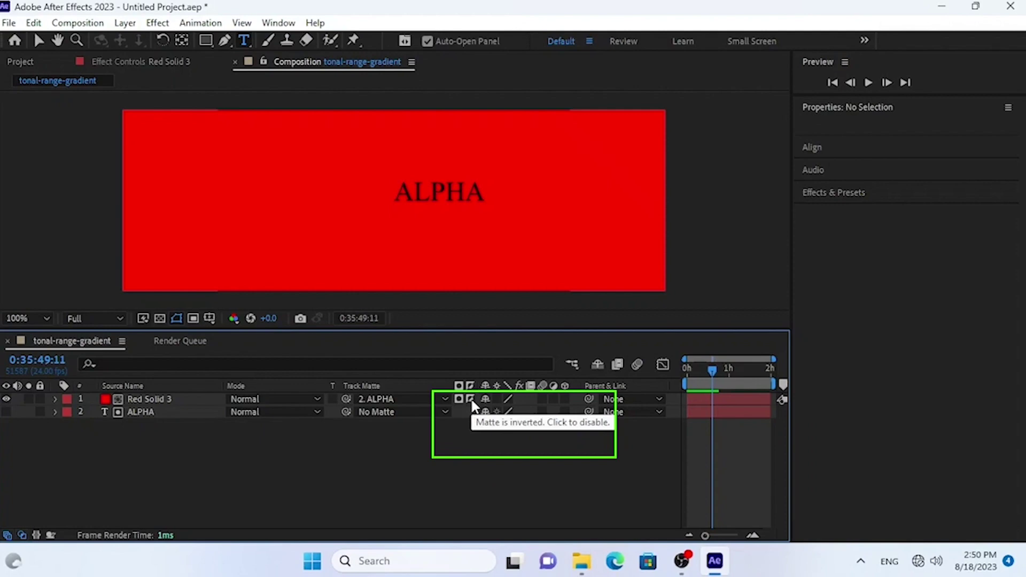
pyautogui.click(471, 398)
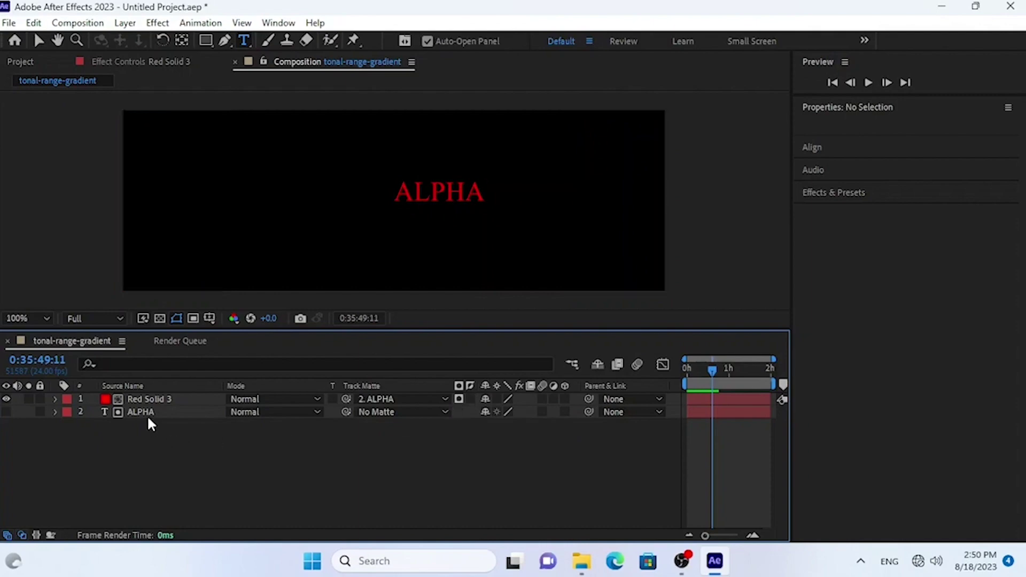
pyautogui.click(150, 399)
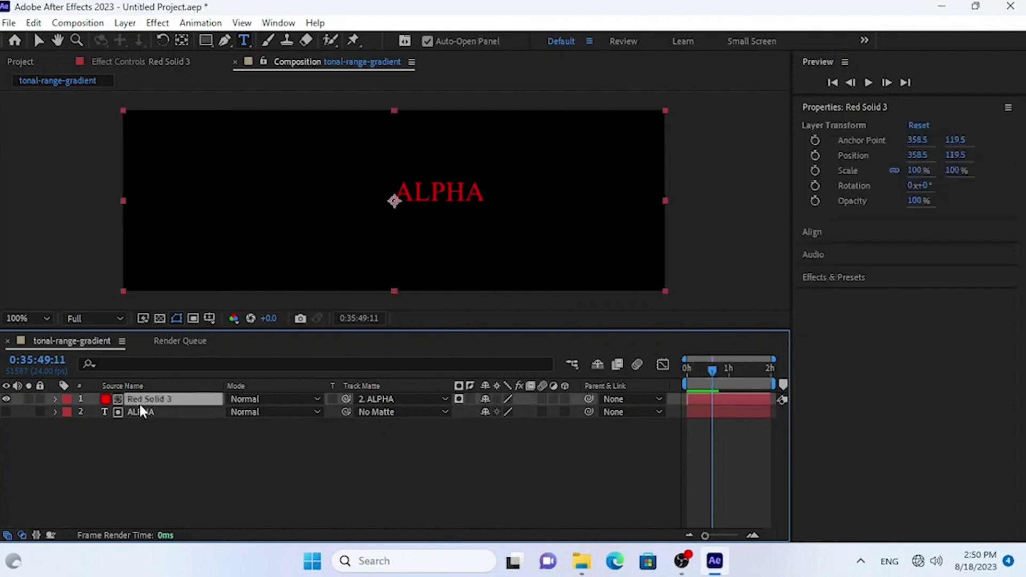
# Step: Scrub Red Solid 3's Position Y up, then back down over the ALPHA text, and collapse the layer
pyautogui.click(54, 400)
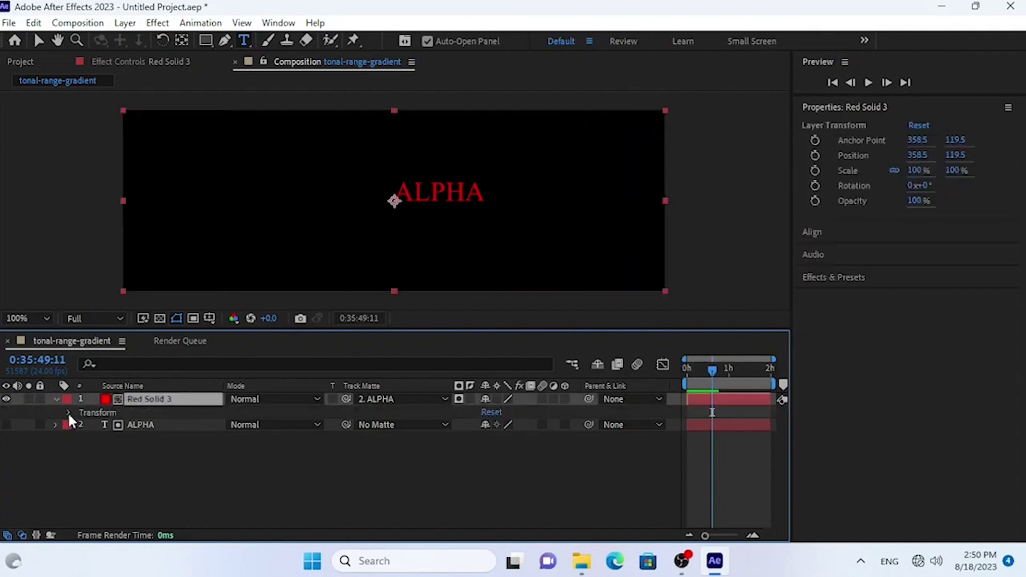
pyautogui.click(68, 413)
pyautogui.click(127, 437)
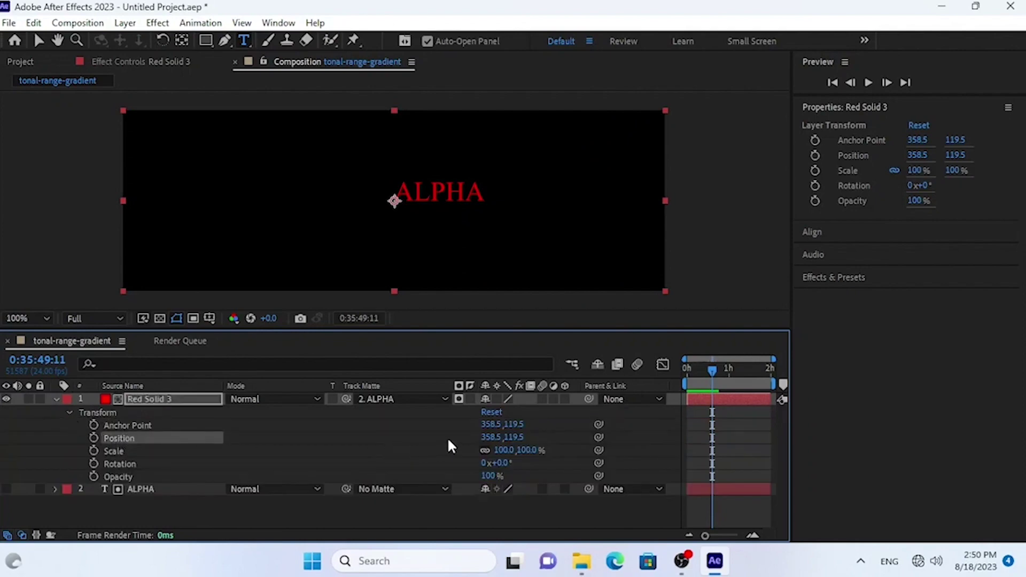
pyautogui.moveTo(513, 437)
pyautogui.mouseDown()
pyautogui.moveTo(635, 437)
pyautogui.moveTo(379, 455)
pyautogui.mouseUp()
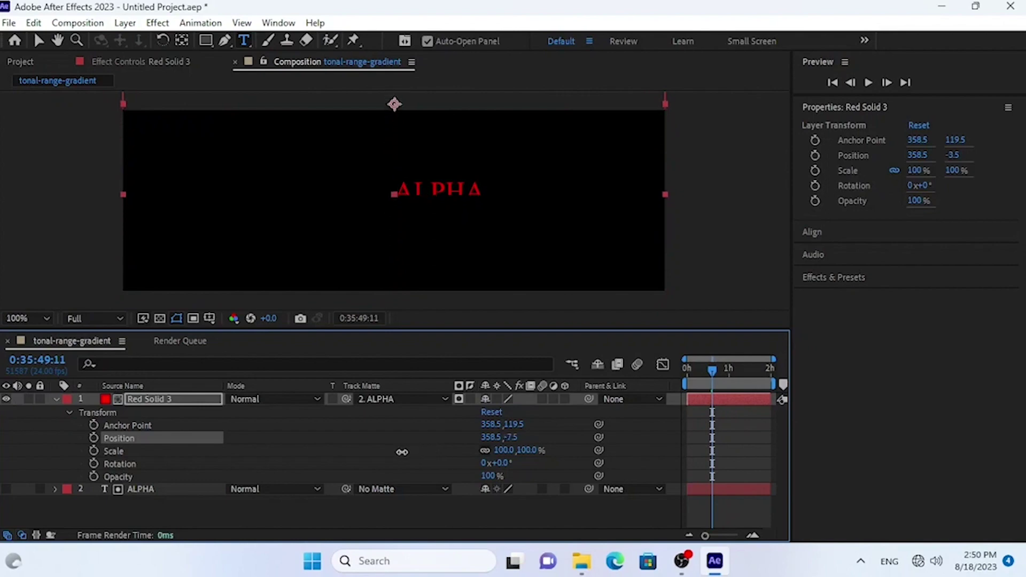
pyautogui.moveTo(378, 455); pyautogui.dragTo(426, 461)
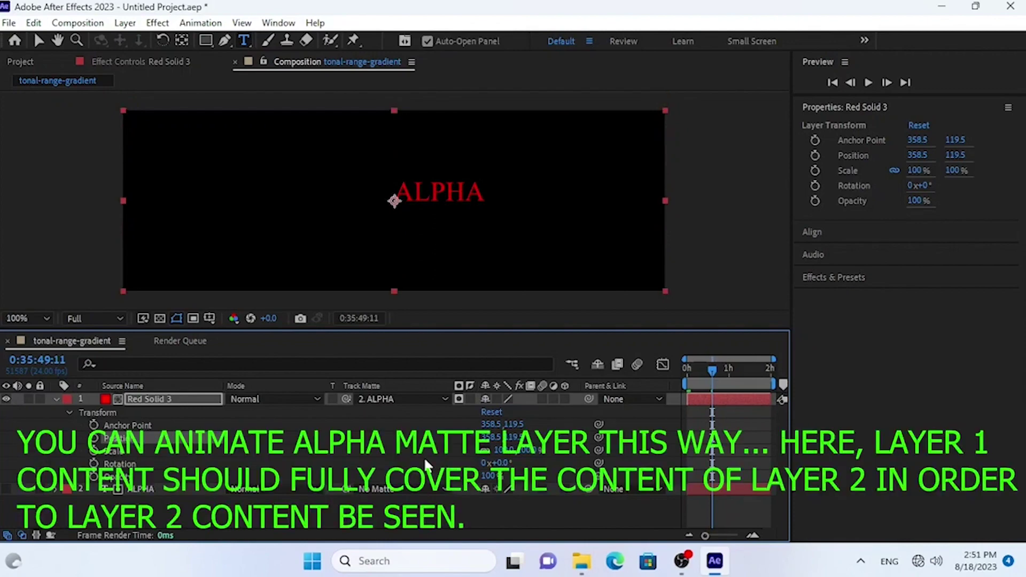
pyautogui.click(57, 398)
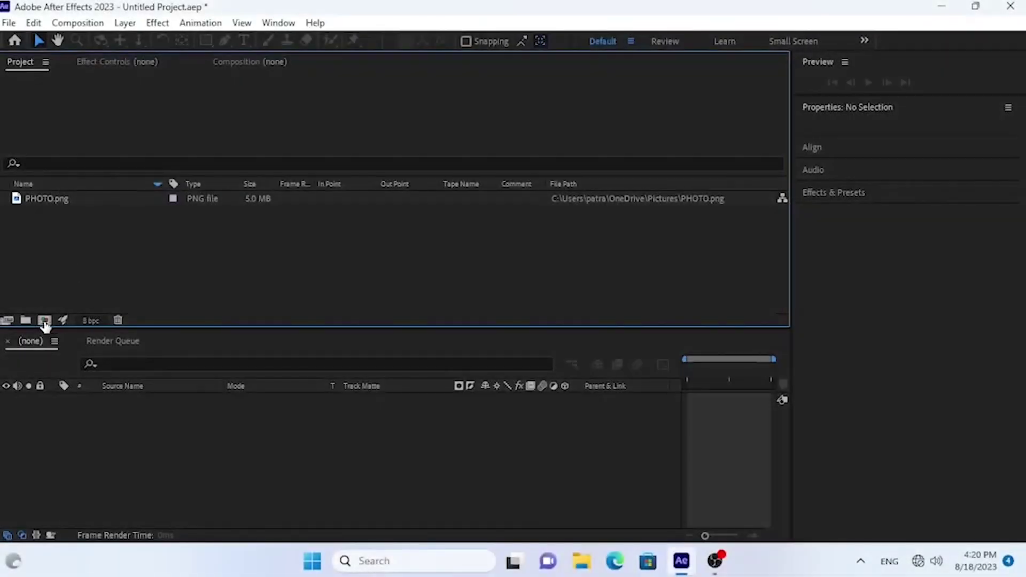
# Step: Create Comp 1 with the default 1920x1080 settings
pyautogui.click(44, 320)
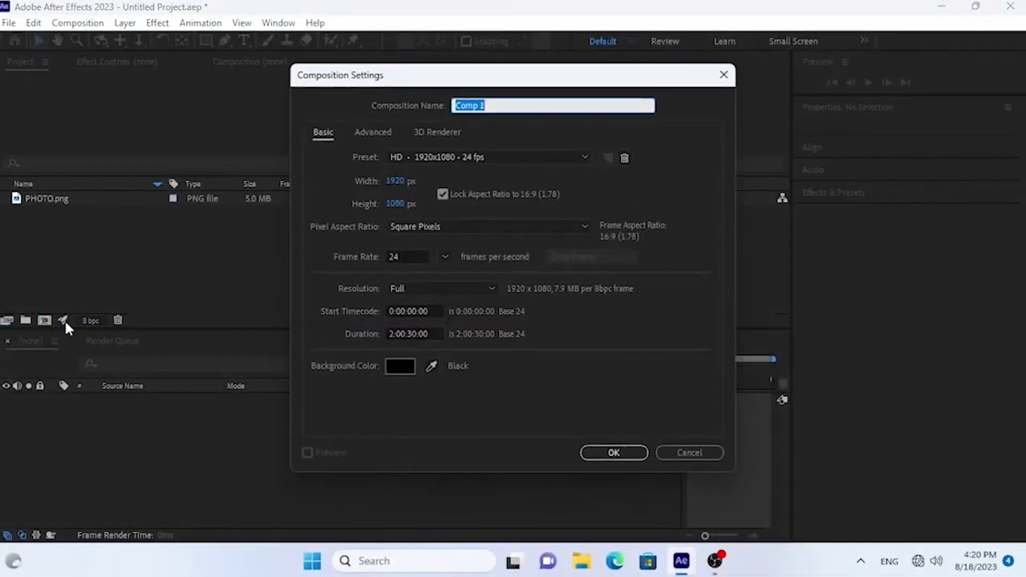
pyautogui.click(604, 453)
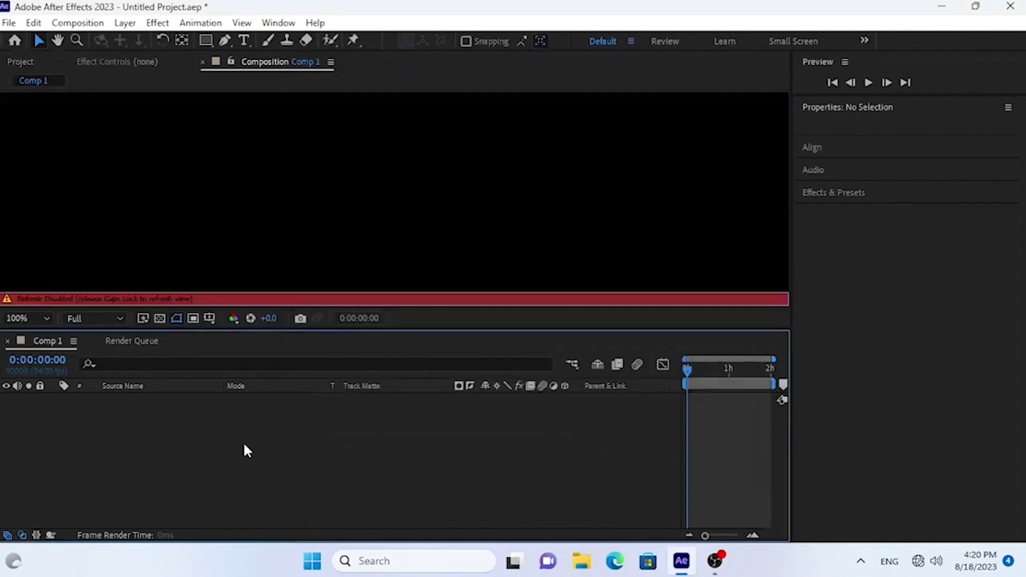
pyautogui.press('capslock')
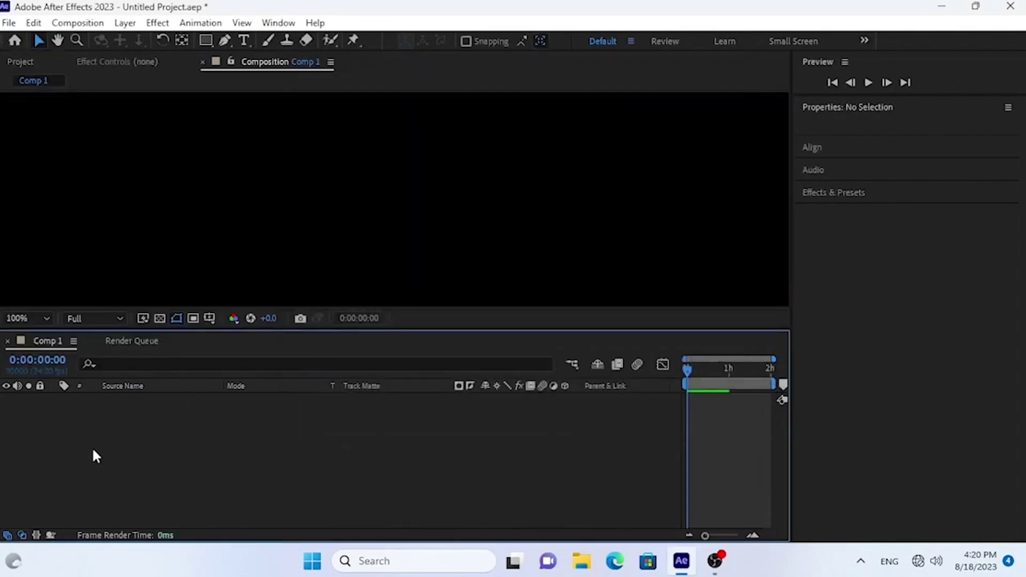
pyautogui.click(22, 63)
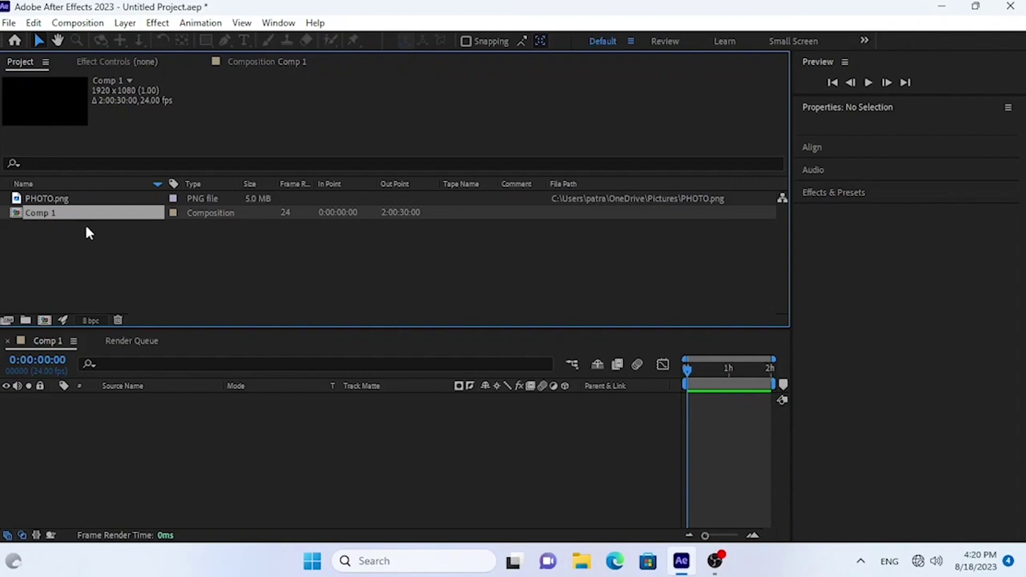
# Step: Create Comp 2 at 500 x 281 px
pyautogui.click(45, 321)
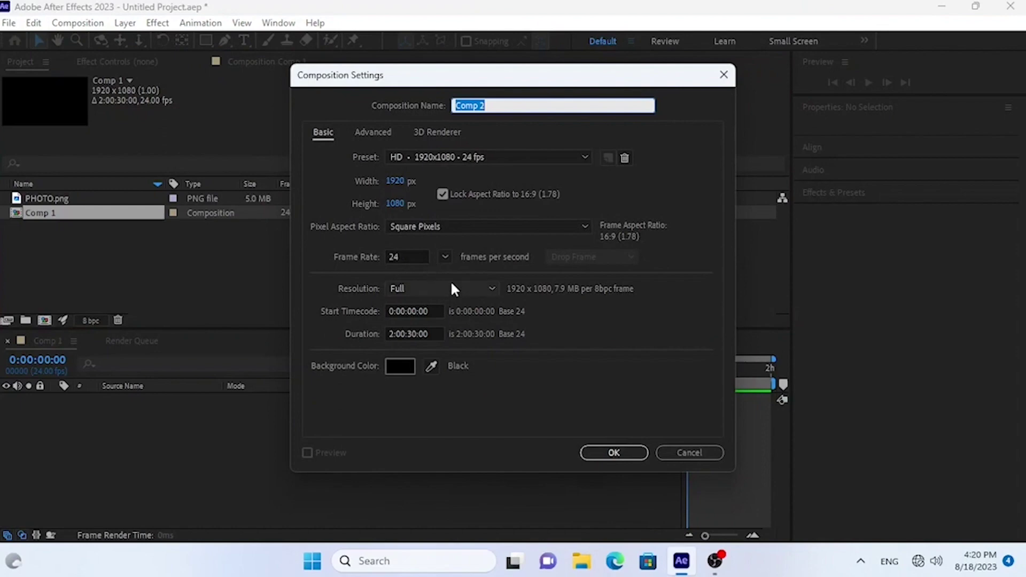
pyautogui.click(396, 184)
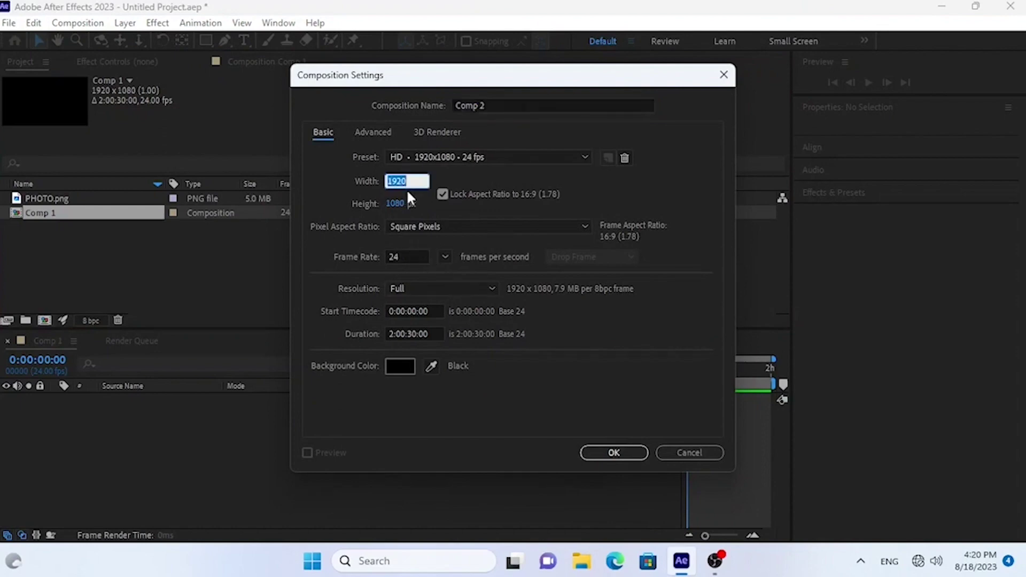
pyautogui.write('500')
pyautogui.press('Tab')
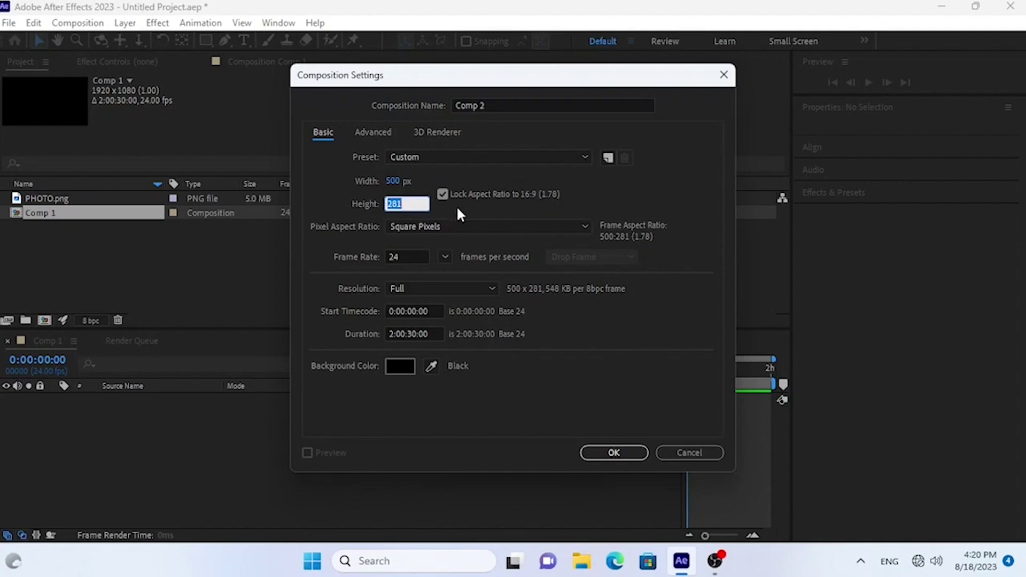
pyautogui.press('Return')
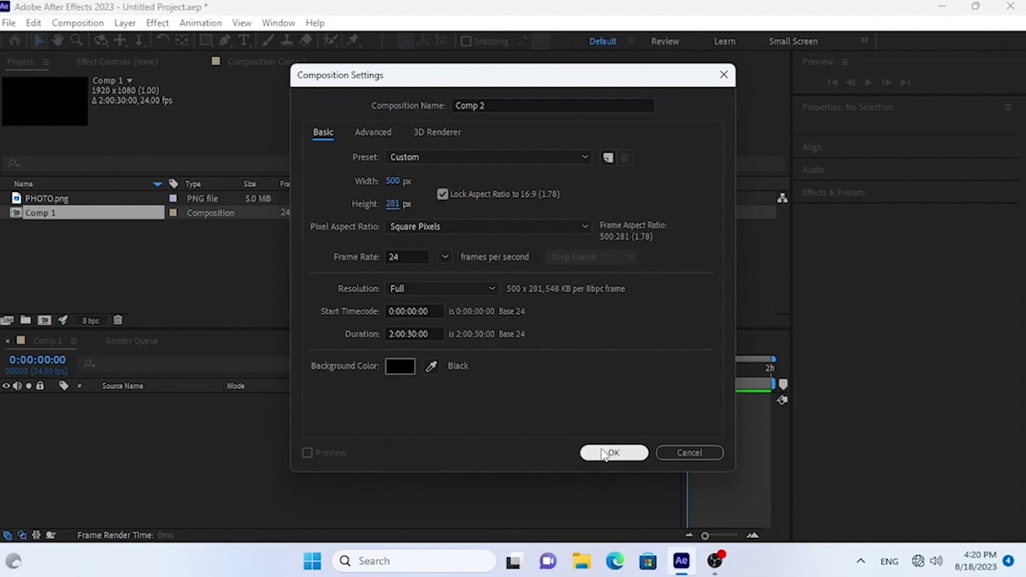
pyautogui.click(604, 453)
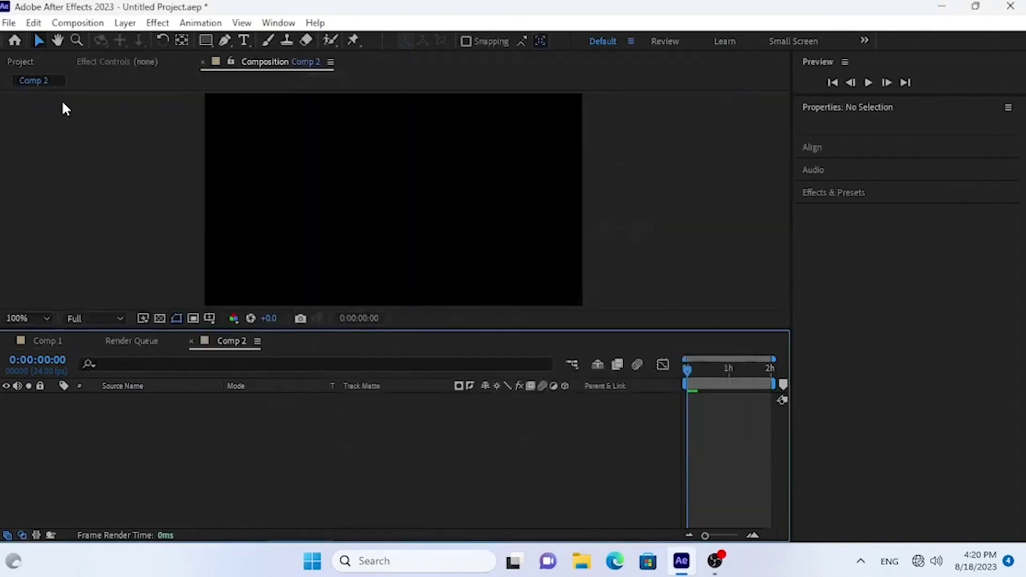
# Step: Rename Comp 1 to 'main comp'
pyautogui.click(28, 64)
pyautogui.click(34, 229)
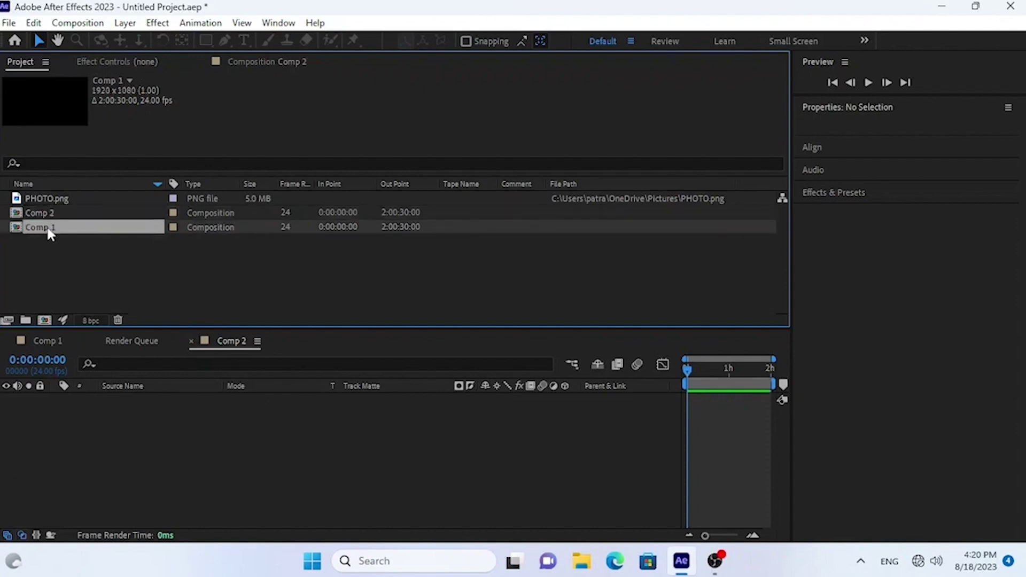
pyautogui.rightClick(49, 234)
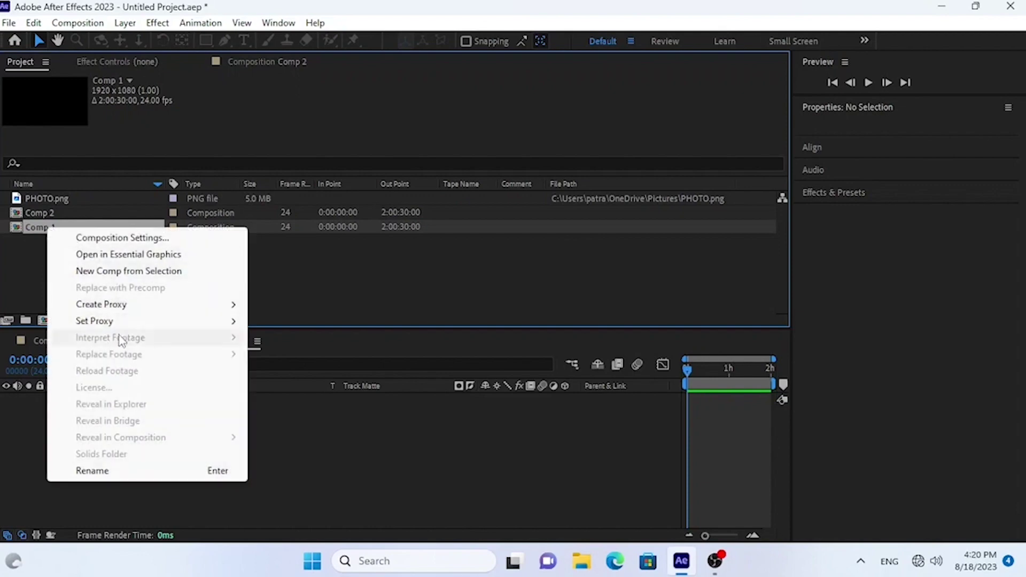
pyautogui.click(92, 471)
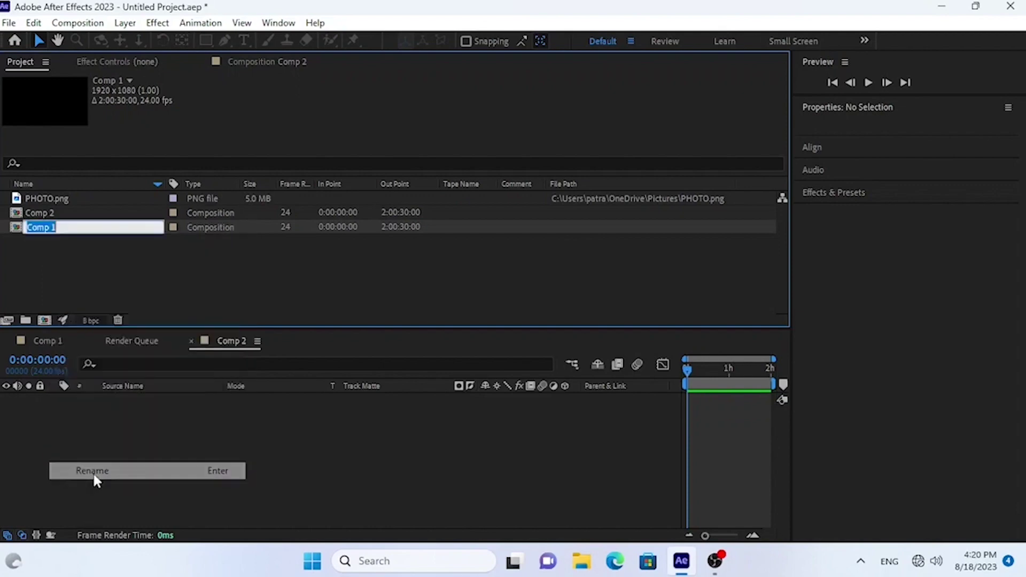
pyautogui.write('mai')
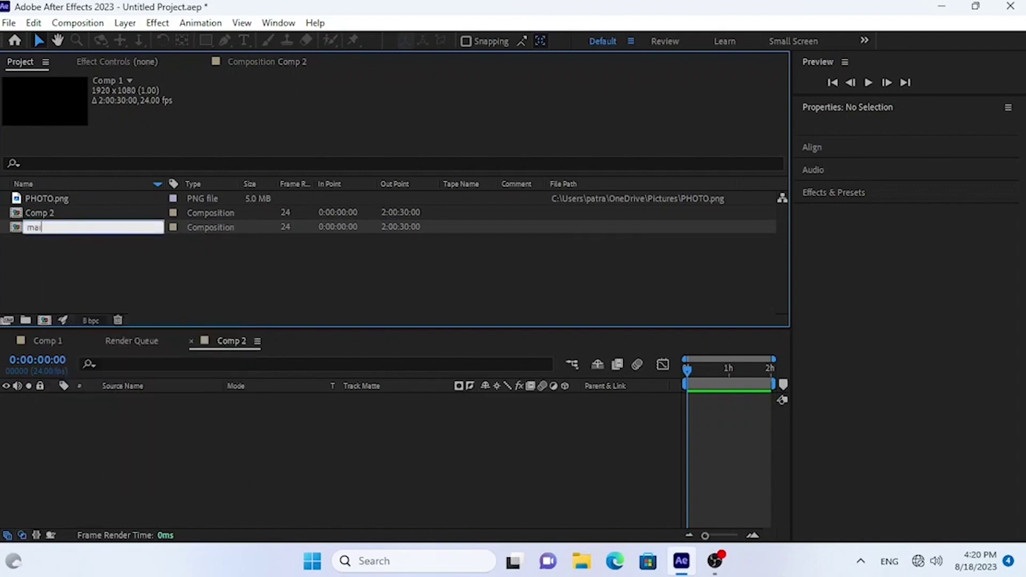
pyautogui.write('n comp')
pyautogui.press('Return')
# Step: Rename Comp 2 to 'photo frame' and open it
pyautogui.rightClick(50, 226)
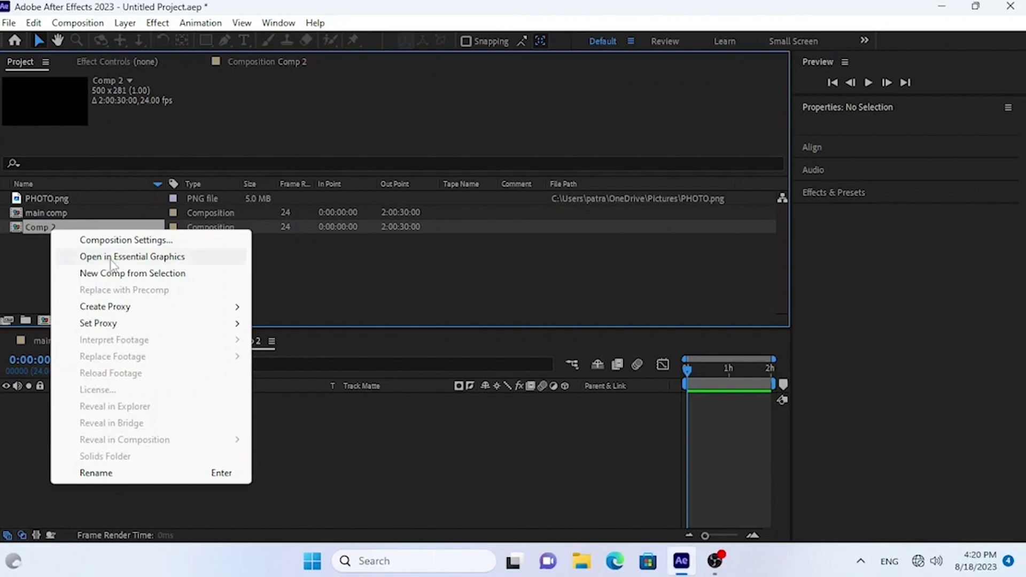
pyautogui.click(116, 472)
pyautogui.write('photo')
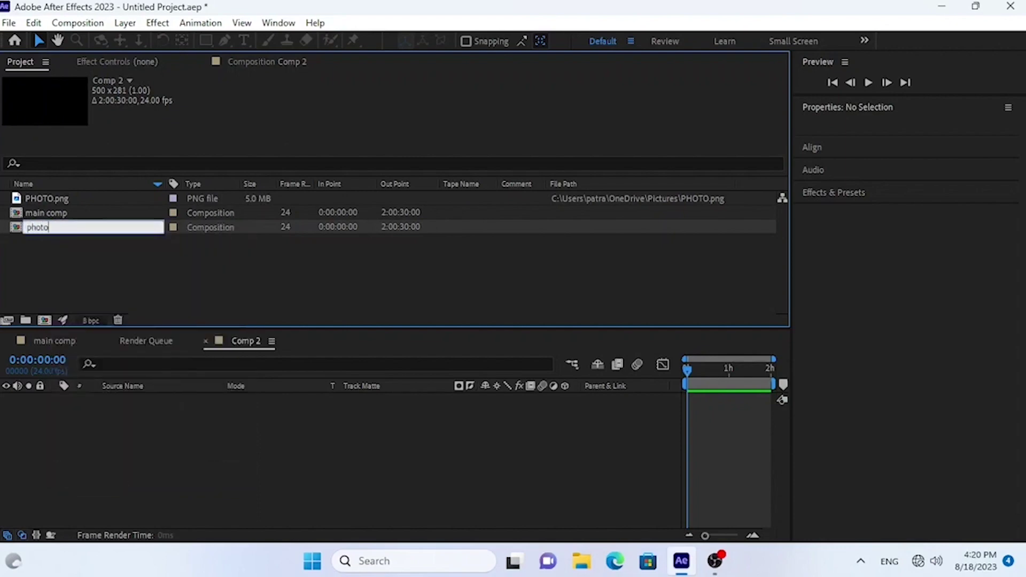
pyautogui.write(' frame')
pyautogui.click(97, 277)
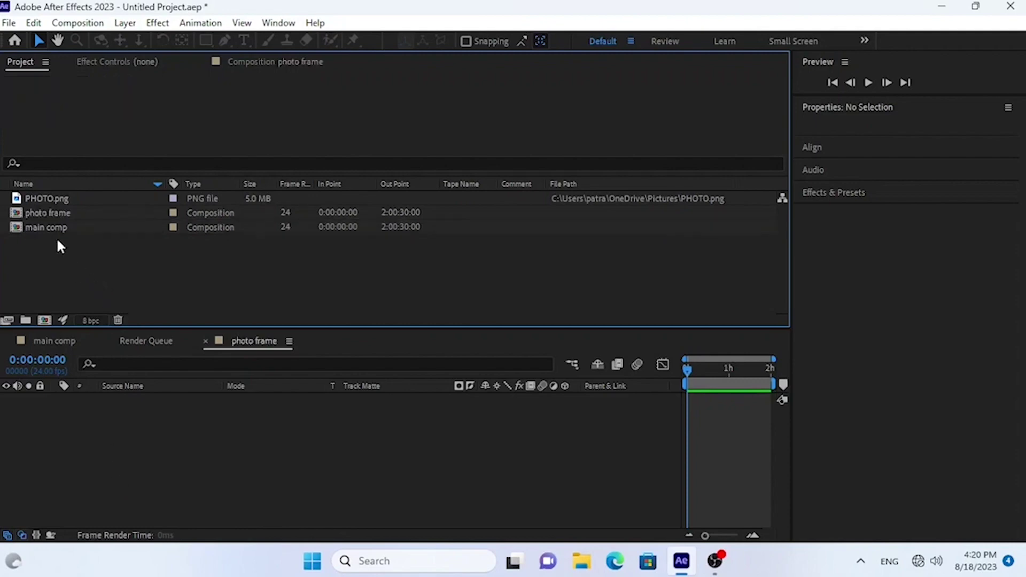
pyautogui.click(46, 227)
pyautogui.doubleClick(46, 213)
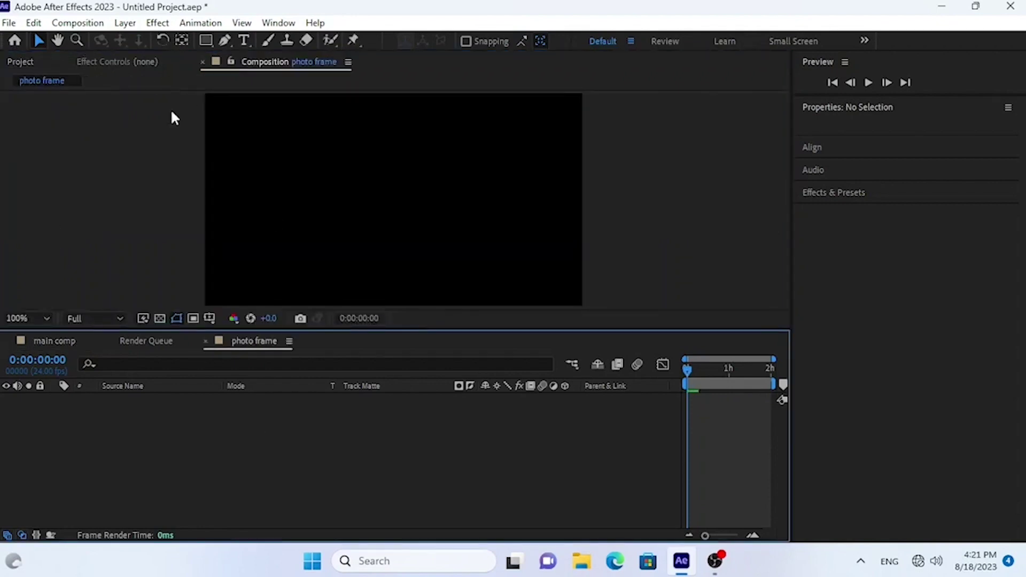
# Step: At 50% zoom, draw a blue rectangle across the photo frame composition
pyautogui.press(',')
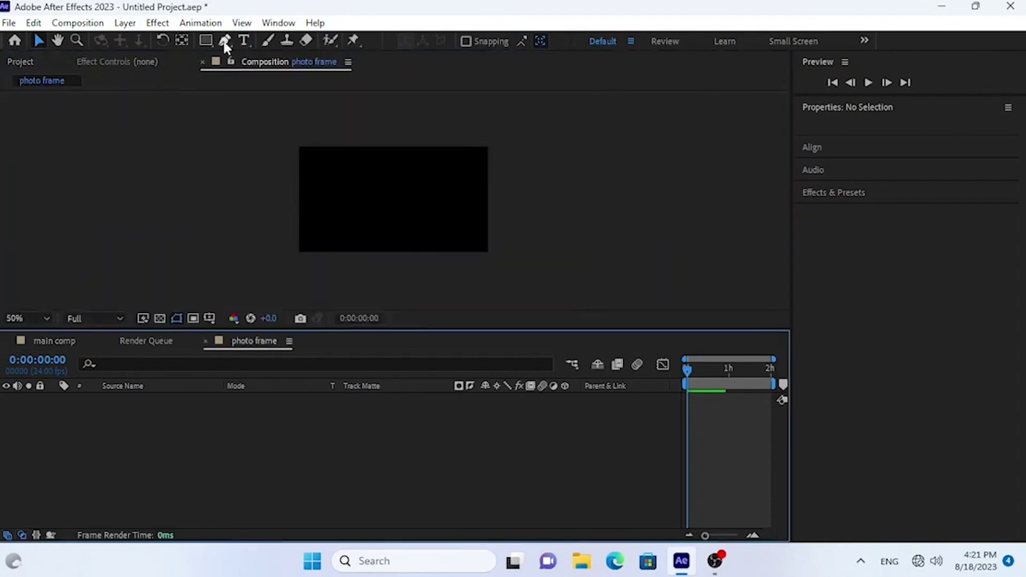
pyautogui.click(206, 40)
pyautogui.moveTo(276, 131); pyautogui.dragTo(635, 324)
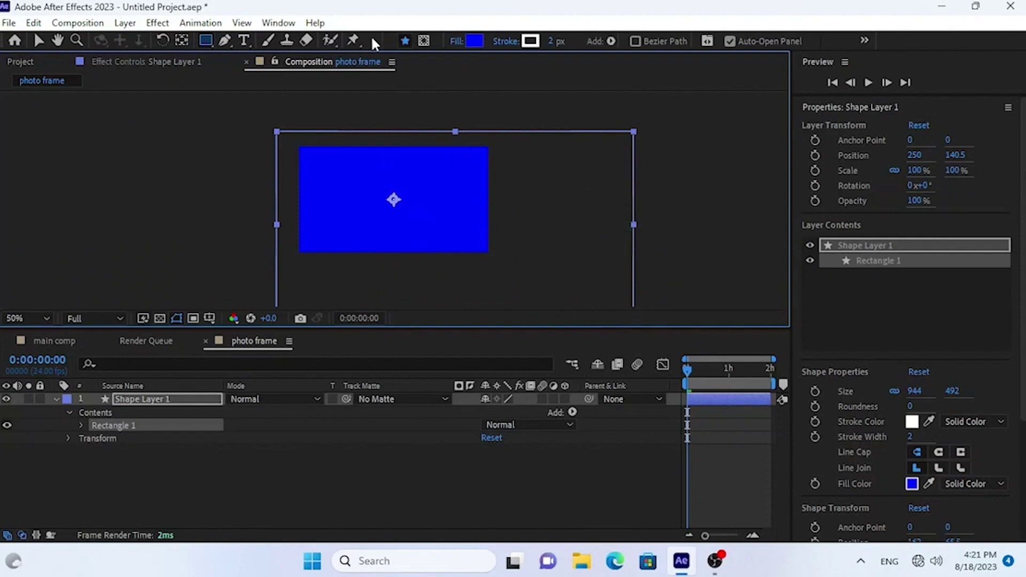
# Step: Shrink the blue rectangle to the composition's size and start an empty Shape Layer 2
pyautogui.click(38, 41)
pyautogui.scroll(-4, 645, 258)
pyautogui.scroll(2, 588, 269)
pyautogui.moveTo(512, 258); pyautogui.dragTo(428, 216)
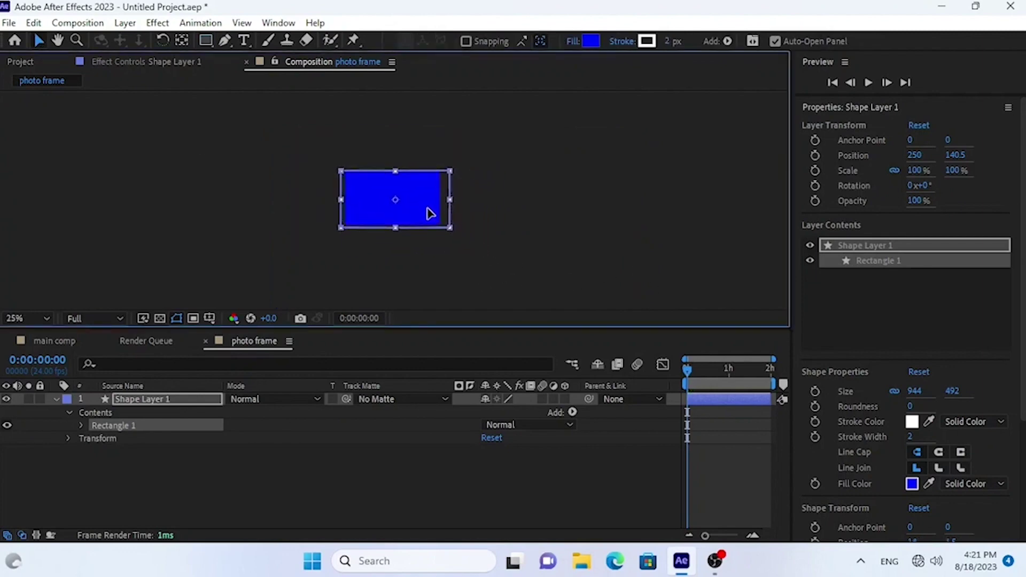
pyautogui.click(585, 219)
pyautogui.scroll(4, 410, 195)
pyautogui.scroll(-2, 410, 199)
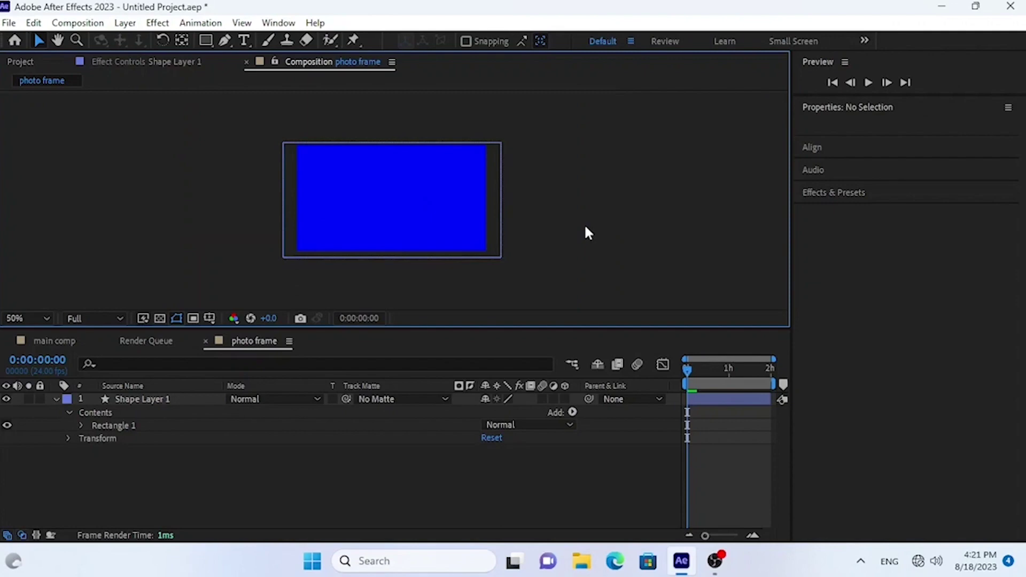
pyautogui.click(225, 40)
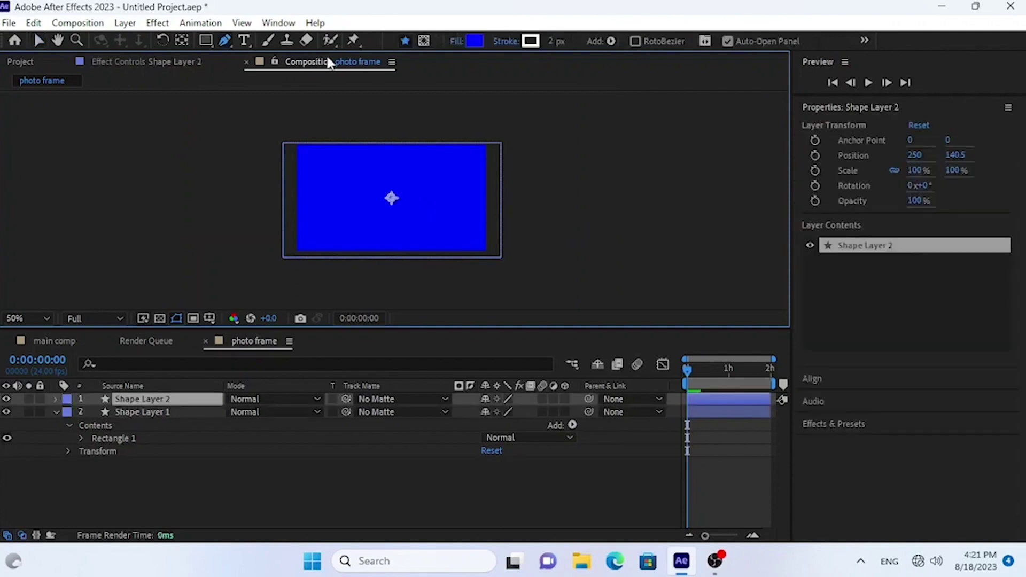
# Step: Draw a smaller rectangle inside the blue one in Shape Layer 2
pyautogui.click(207, 40)
pyautogui.moveTo(320, 161); pyautogui.dragTo(463, 237)
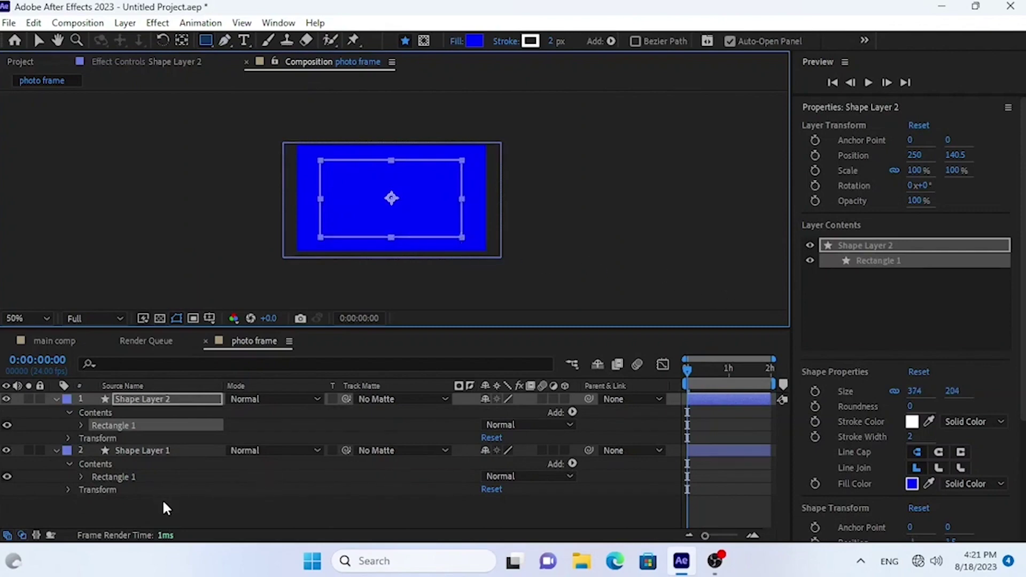
pyautogui.click(207, 505)
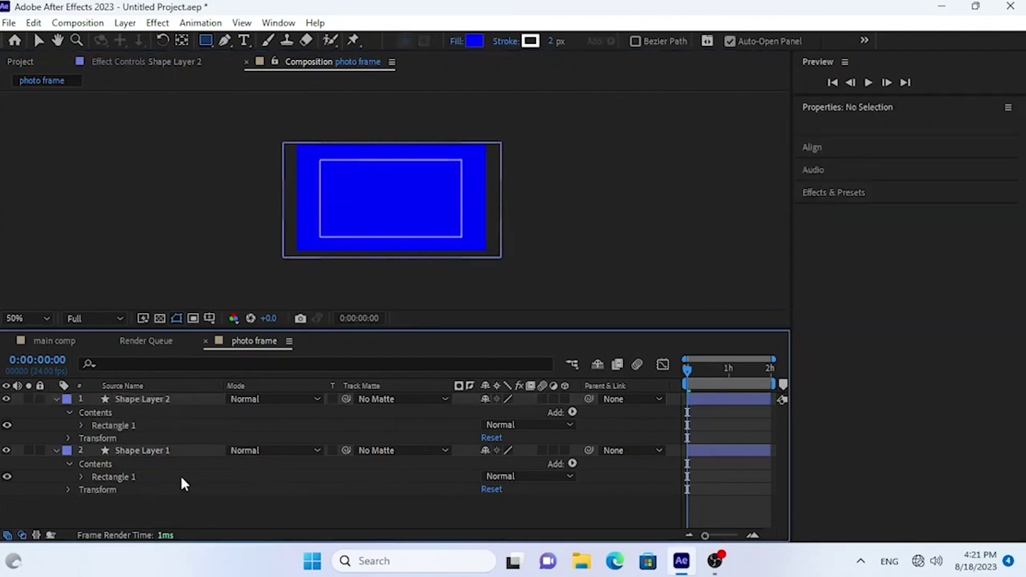
# Step: Hide and reshow Shape Layer 1 and Shape Layer 2 to compare them
pyautogui.click(158, 449)
pyautogui.click(6, 450)
pyautogui.click(6, 451)
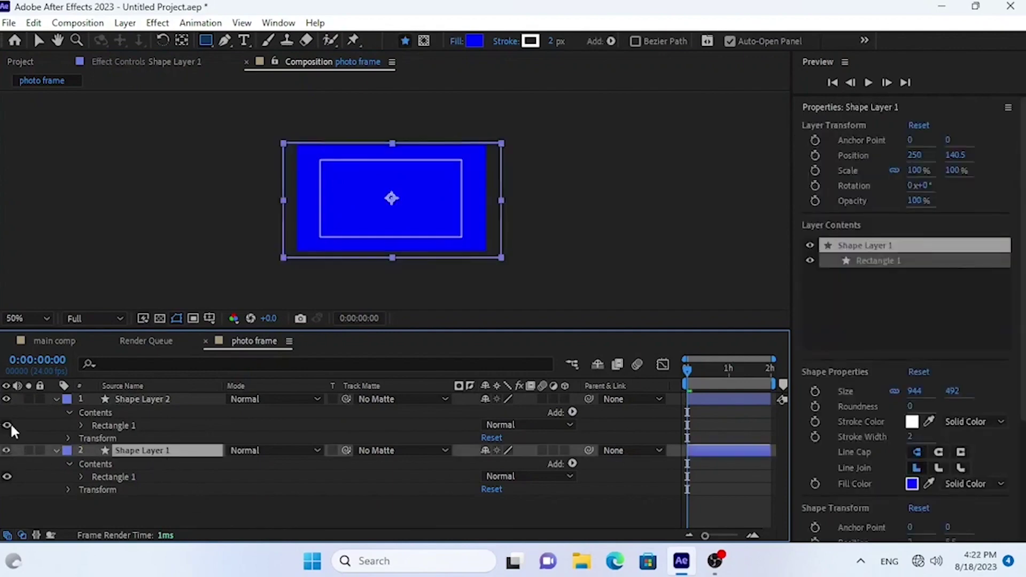
pyautogui.click(6, 399)
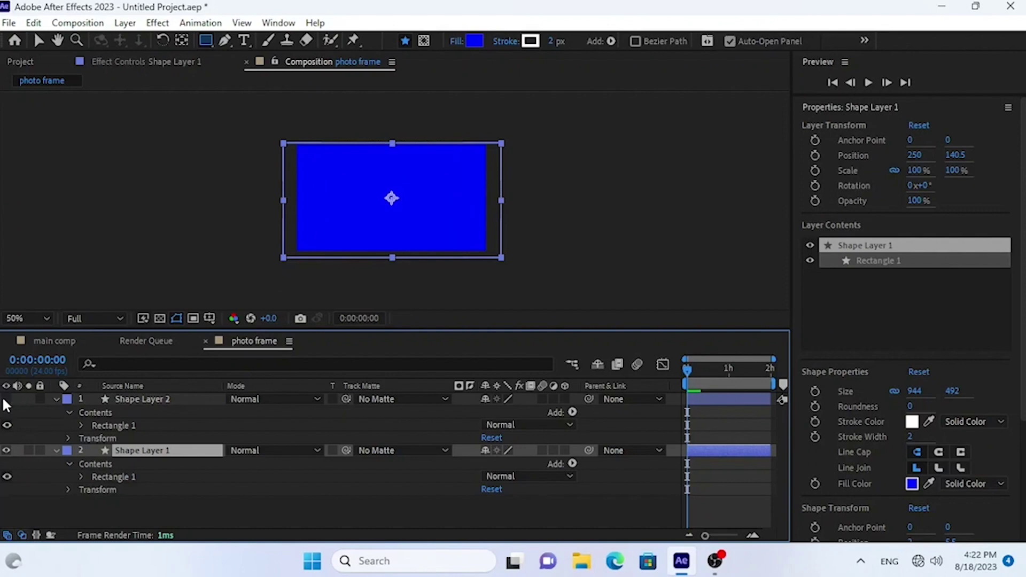
pyautogui.click(6, 400)
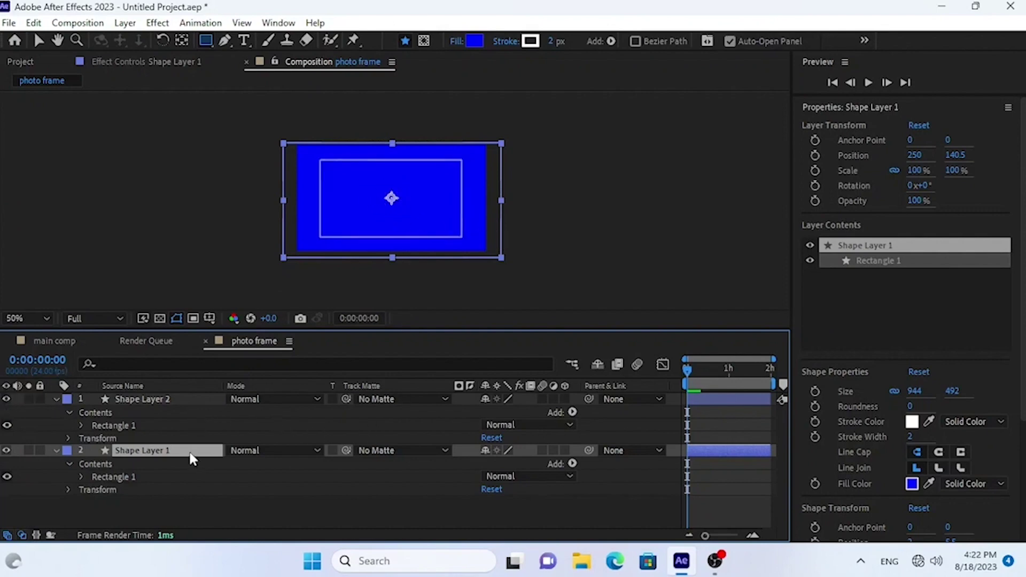
# Step: Set Shape Layer 1's track matte to an inverted Shape Layer 2, then return to main comp
pyautogui.click(391, 451)
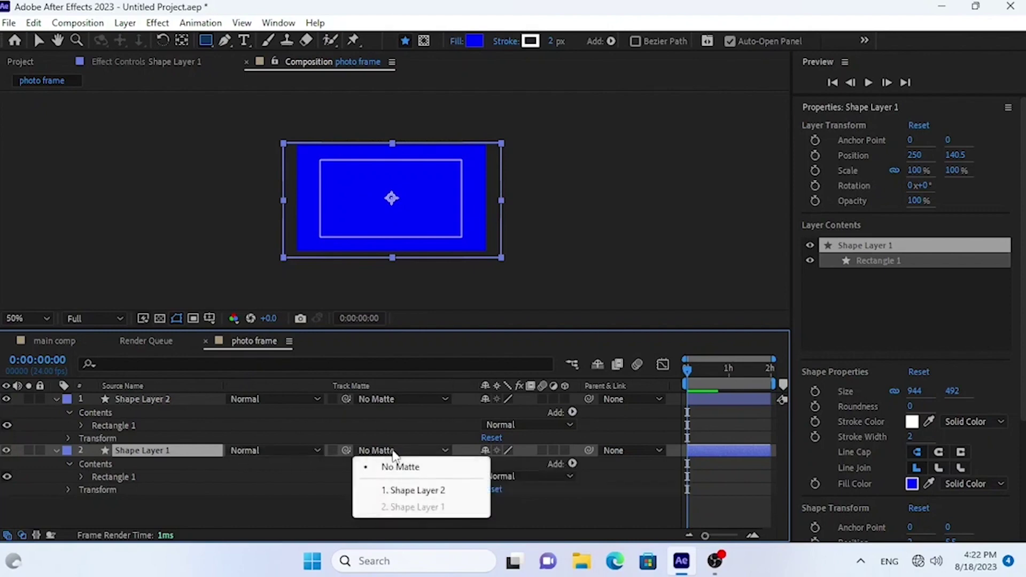
pyautogui.click(412, 490)
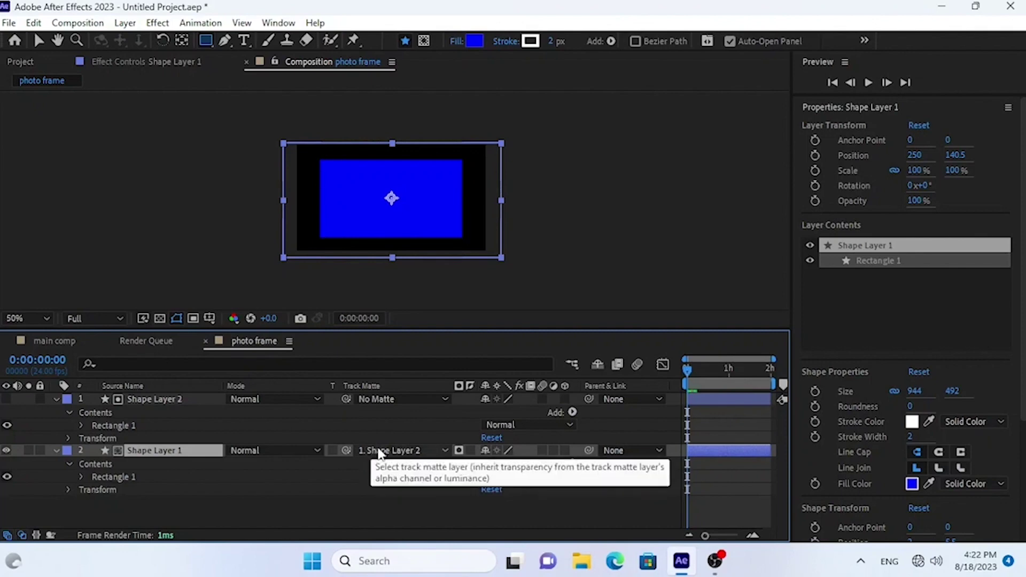
pyautogui.click(470, 451)
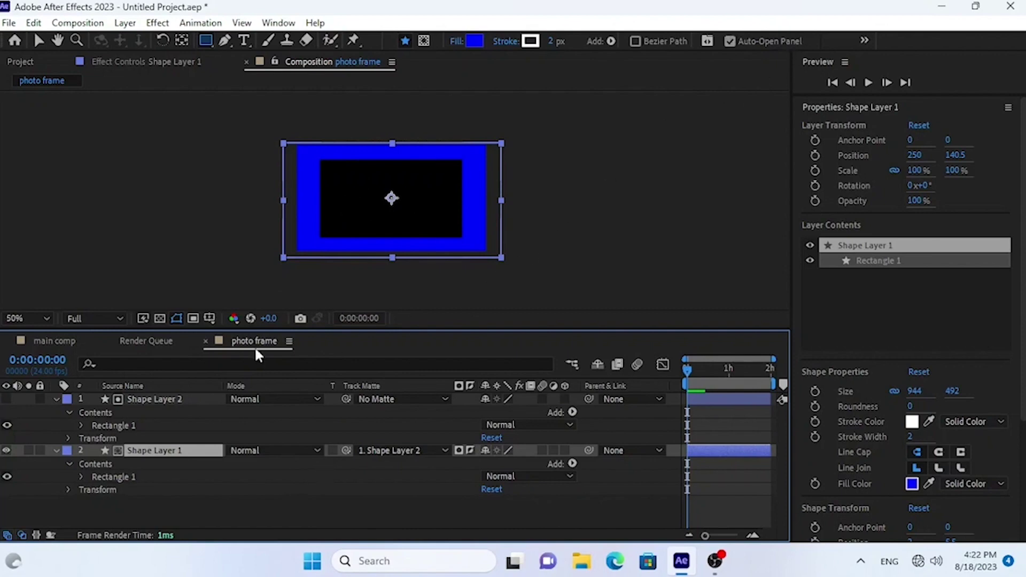
pyautogui.click(56, 342)
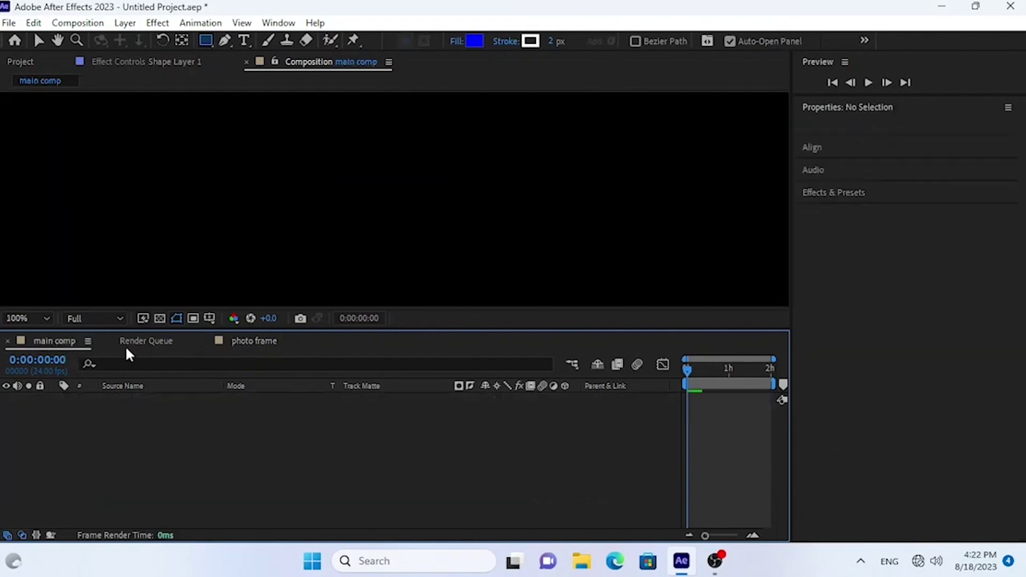
pyautogui.click(21, 63)
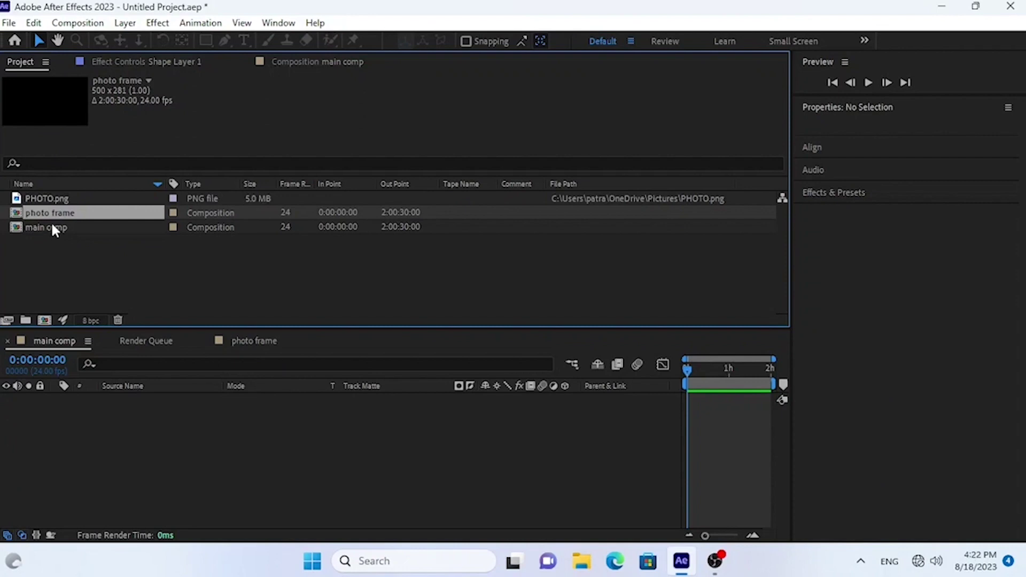
# Step: Add a new bright yellow solid layer to main comp
pyautogui.rightClick(159, 442)
pyautogui.moveTo(230, 255)
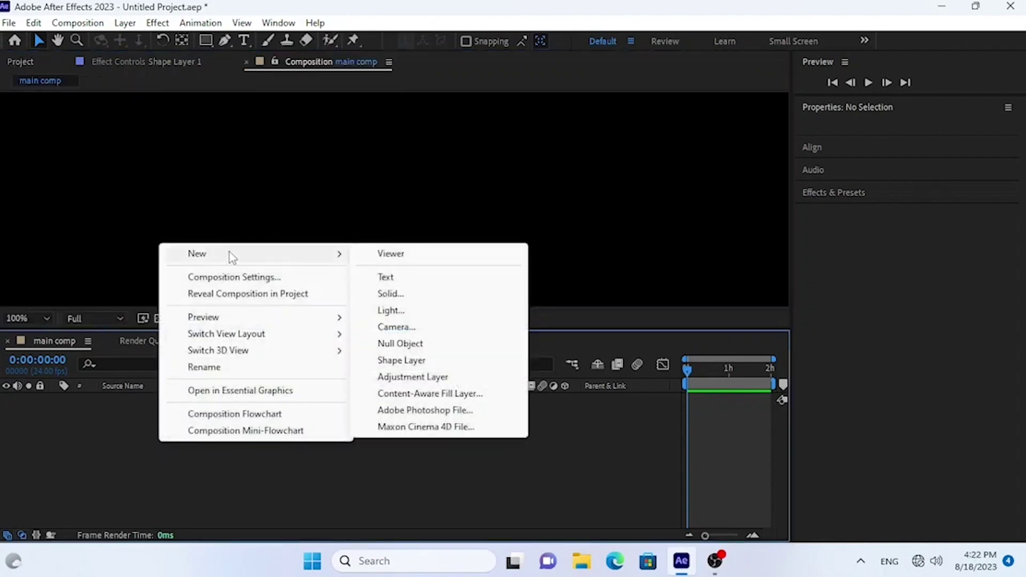
pyautogui.click(415, 293)
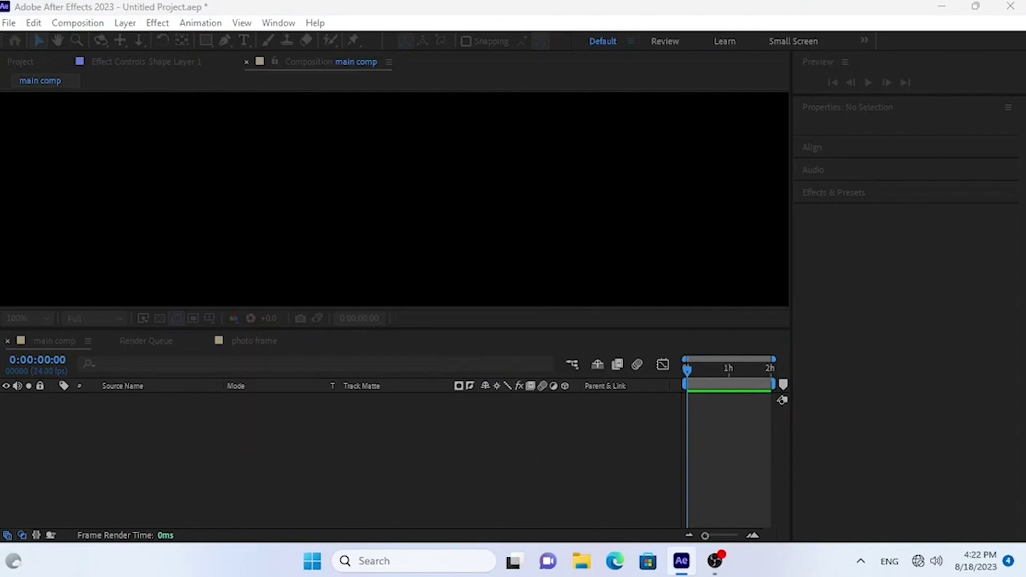
pyautogui.click(570, 366)
pyautogui.click(546, 308)
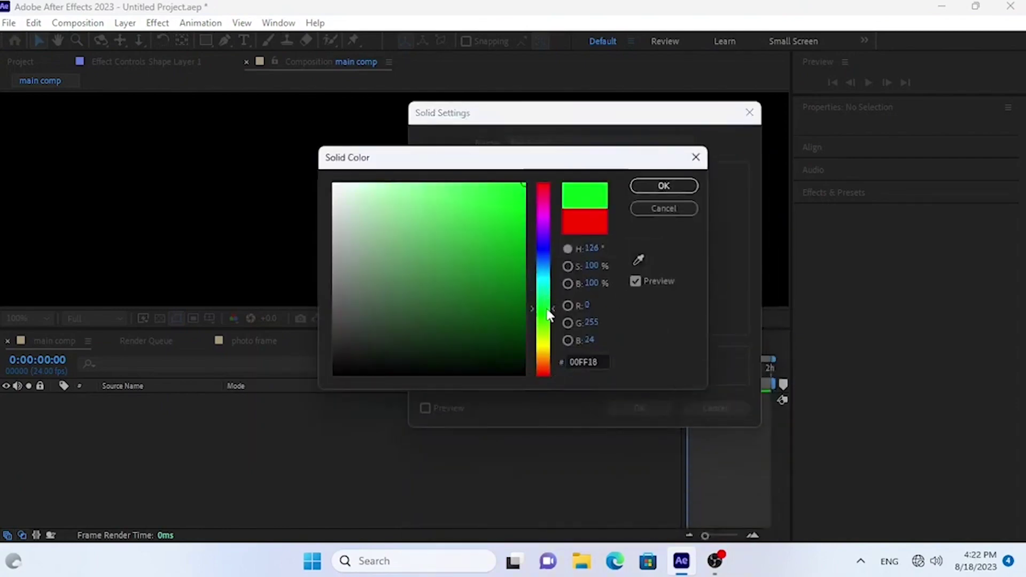
pyautogui.click(506, 265)
pyautogui.moveTo(547, 365); pyautogui.dragTo(544, 343)
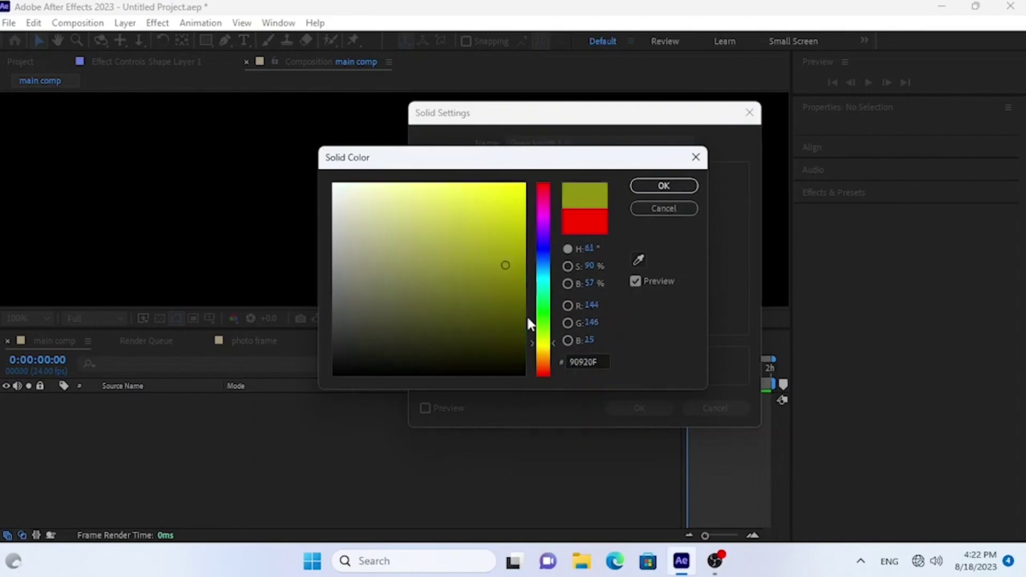
pyautogui.click(498, 208)
pyautogui.click(675, 187)
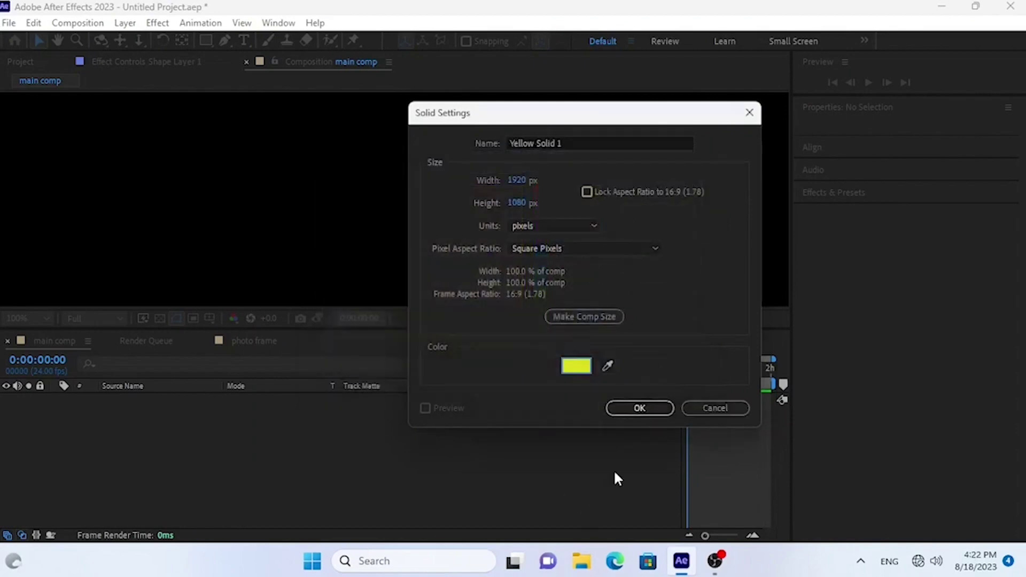
pyautogui.click(640, 408)
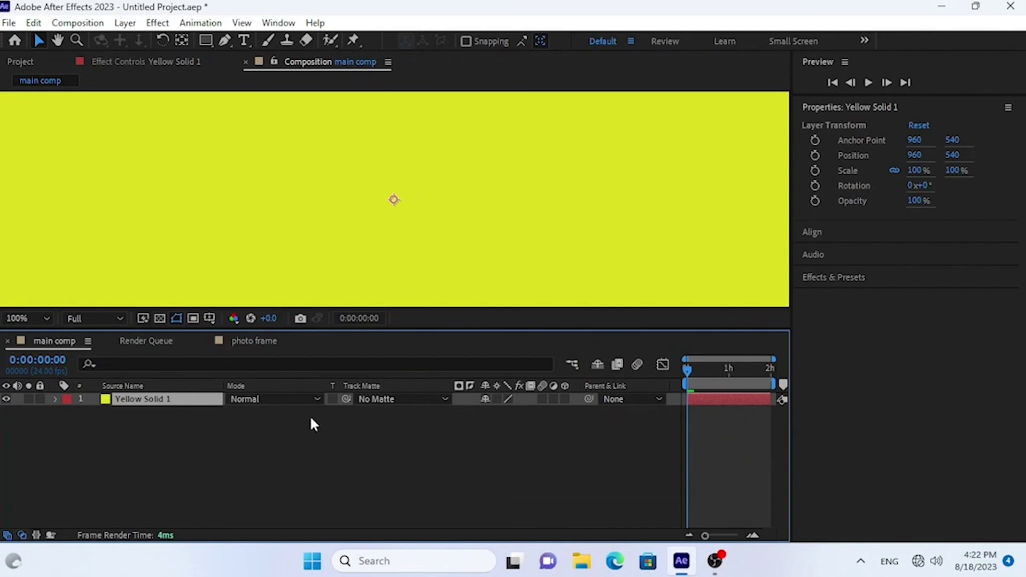
# Step: Set the viewer magnification to Fit and select the photo frame composition in the project
pyautogui.click(45, 321)
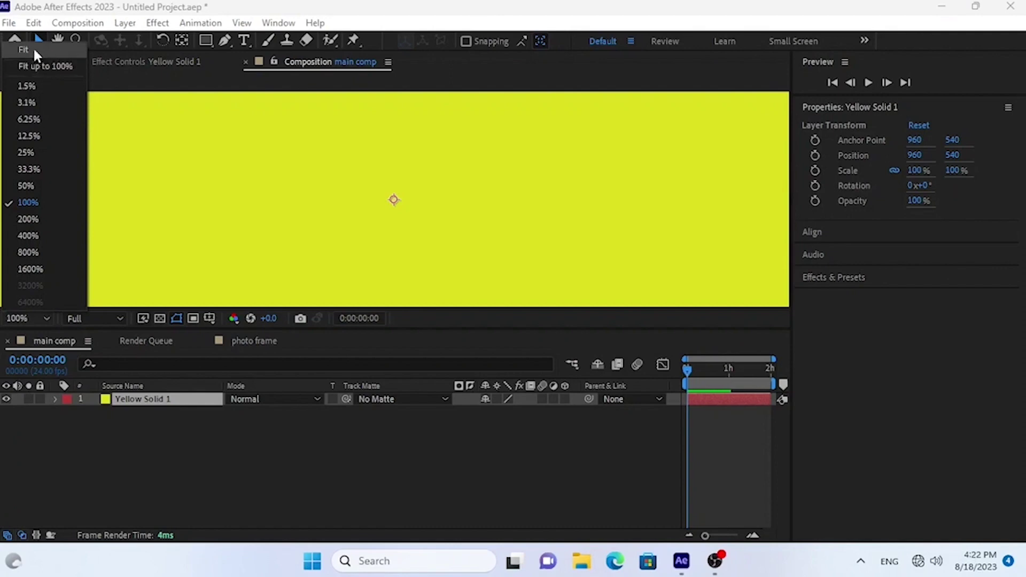
pyautogui.click(33, 50)
pyautogui.click(114, 418)
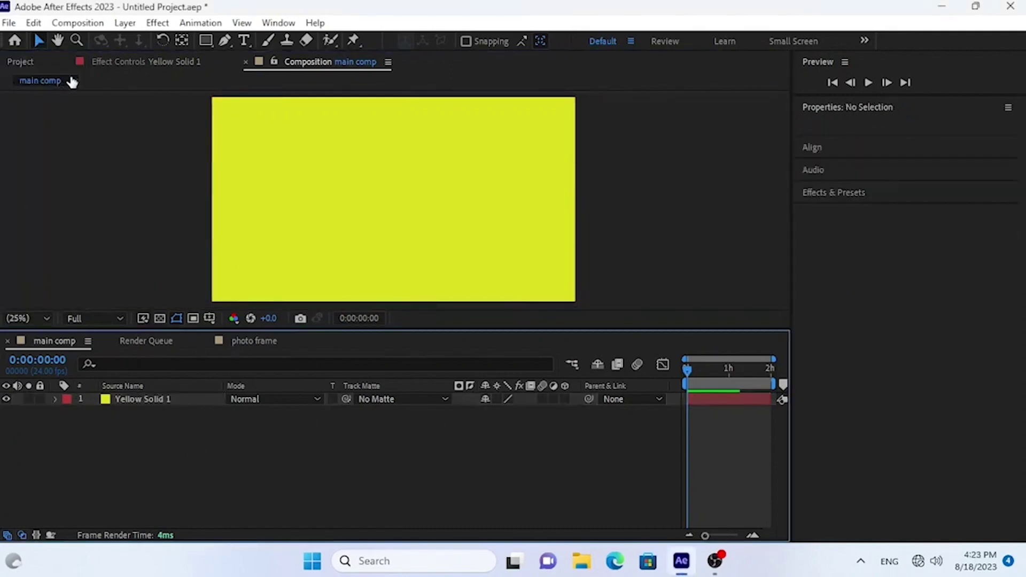
pyautogui.click(23, 61)
pyautogui.click(40, 243)
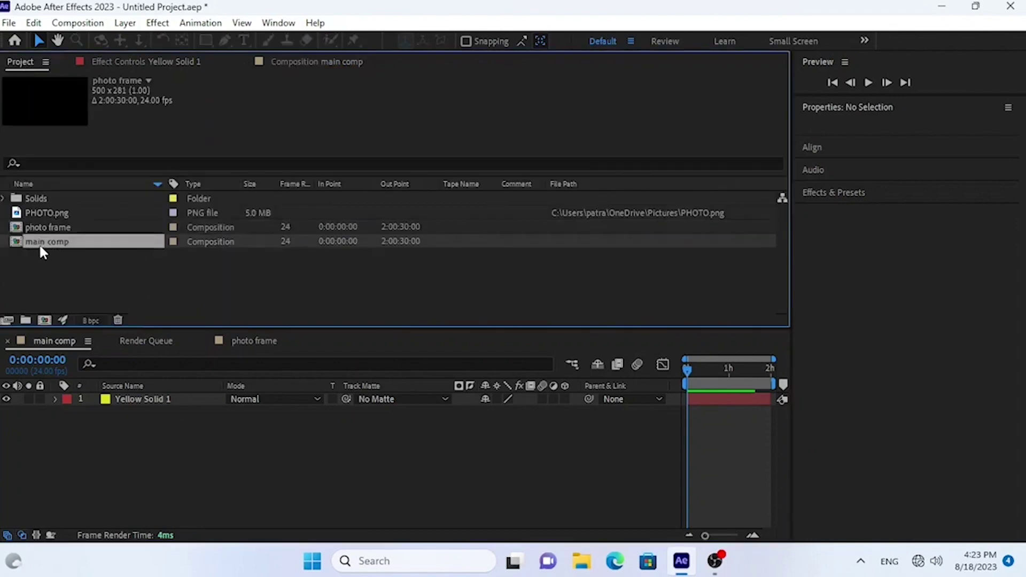
# Step: In photo frame, collapse both shape layers and add PHOTO.png as bottom layer 3
pyautogui.doubleClick(43, 226)
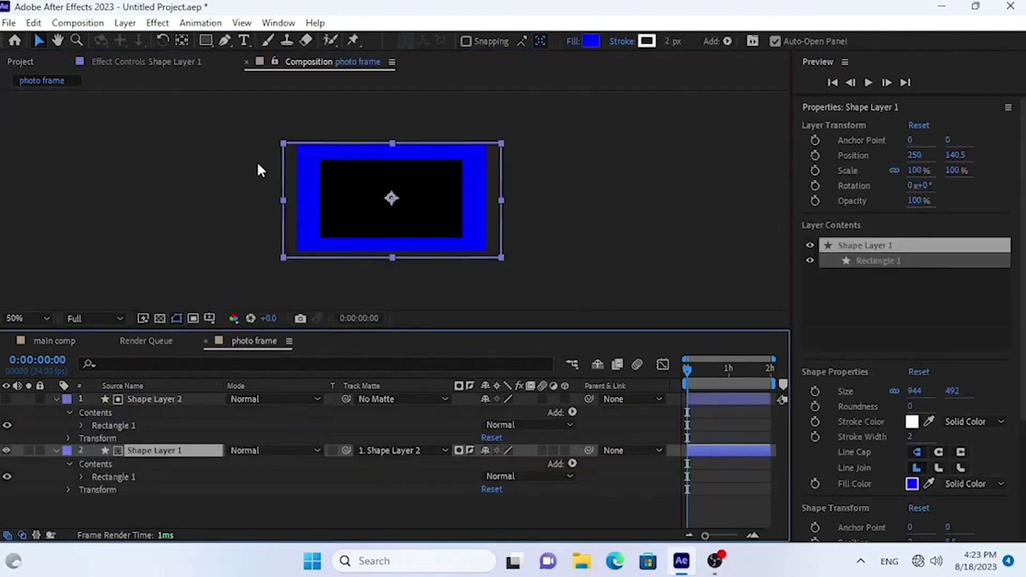
pyautogui.click(56, 399)
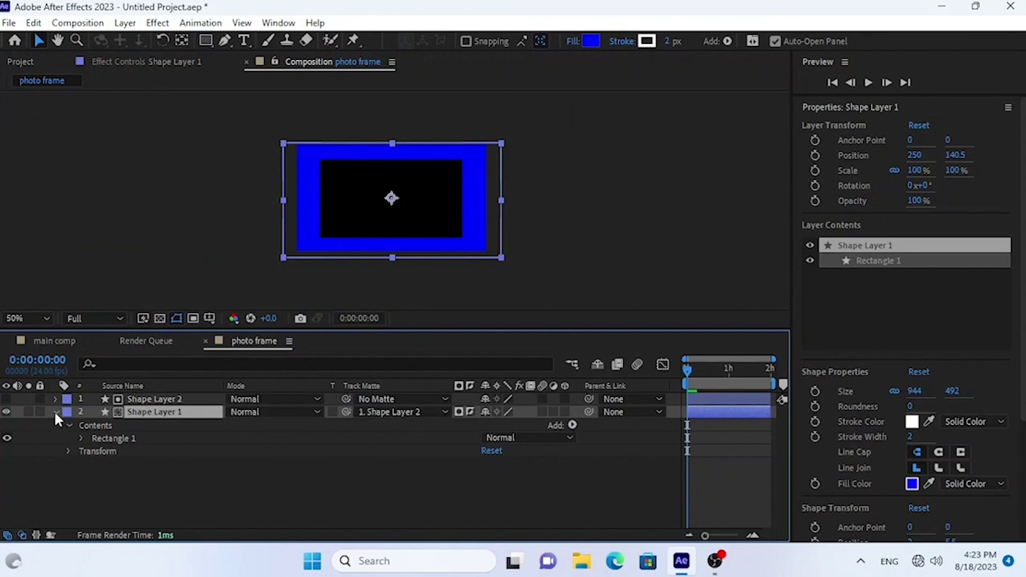
pyautogui.click(55, 411)
pyautogui.click(101, 463)
pyautogui.click(26, 63)
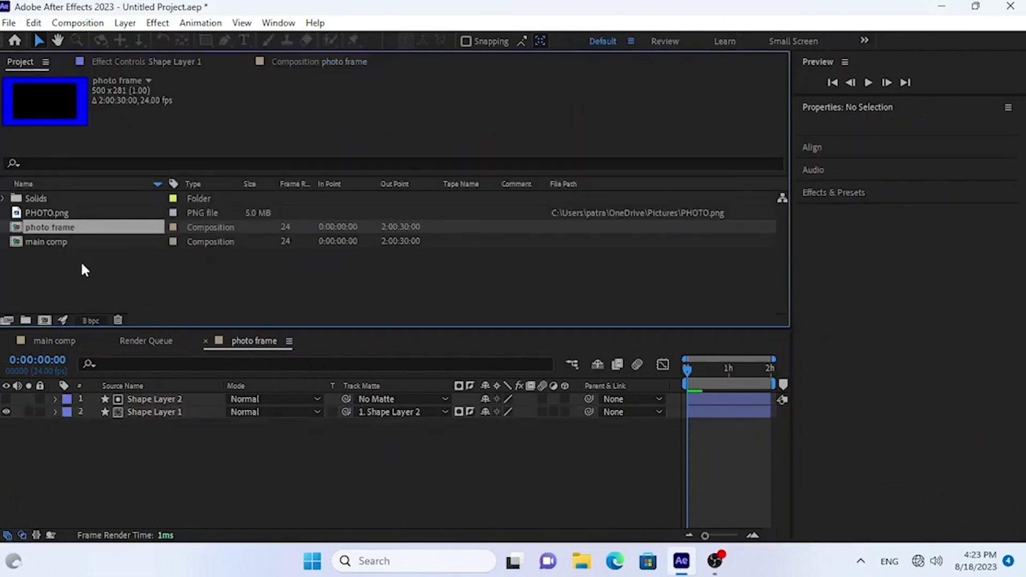
pyautogui.click(45, 214)
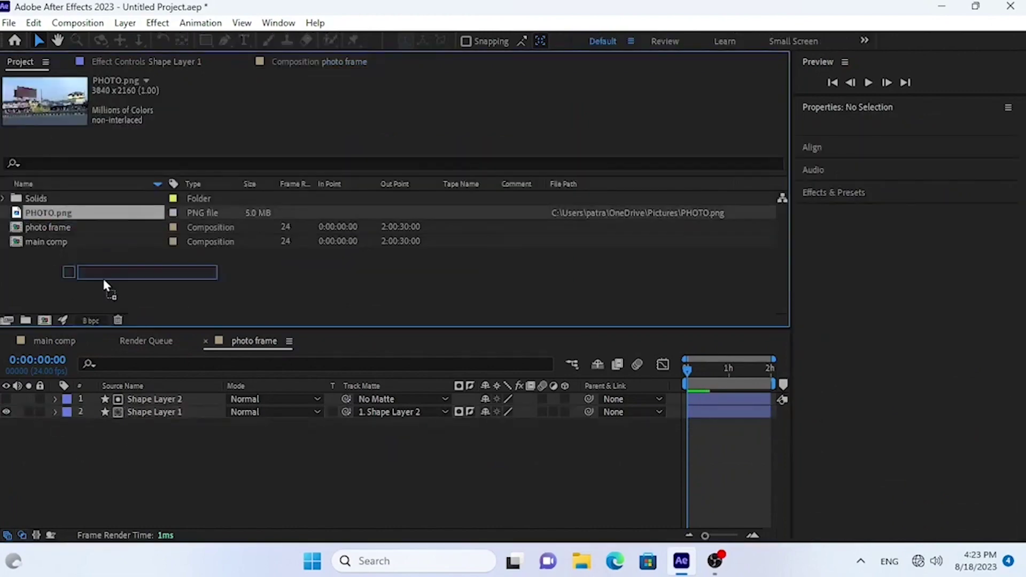
pyautogui.moveTo(43, 213); pyautogui.dragTo(192, 458)
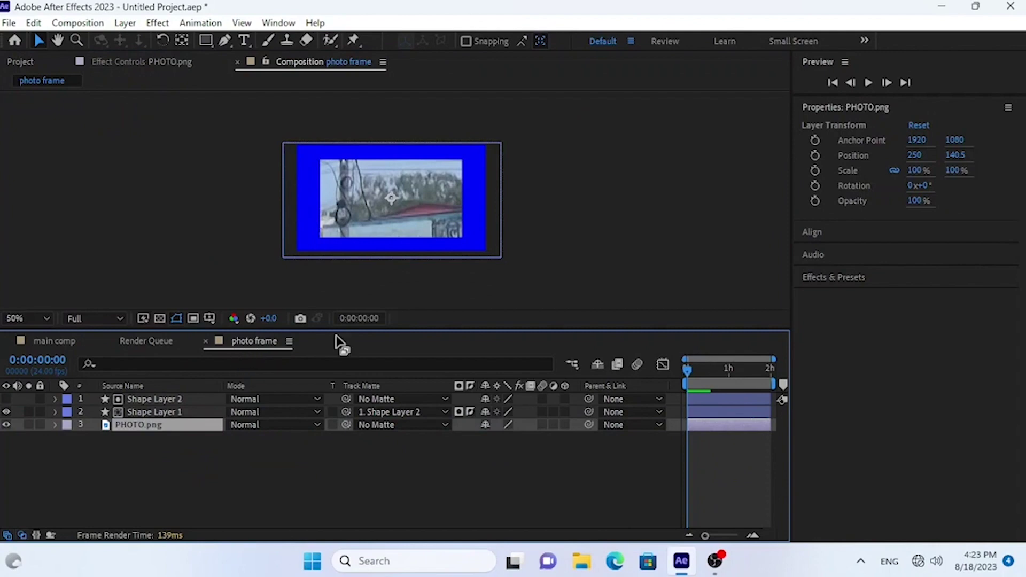
pyautogui.click(52, 341)
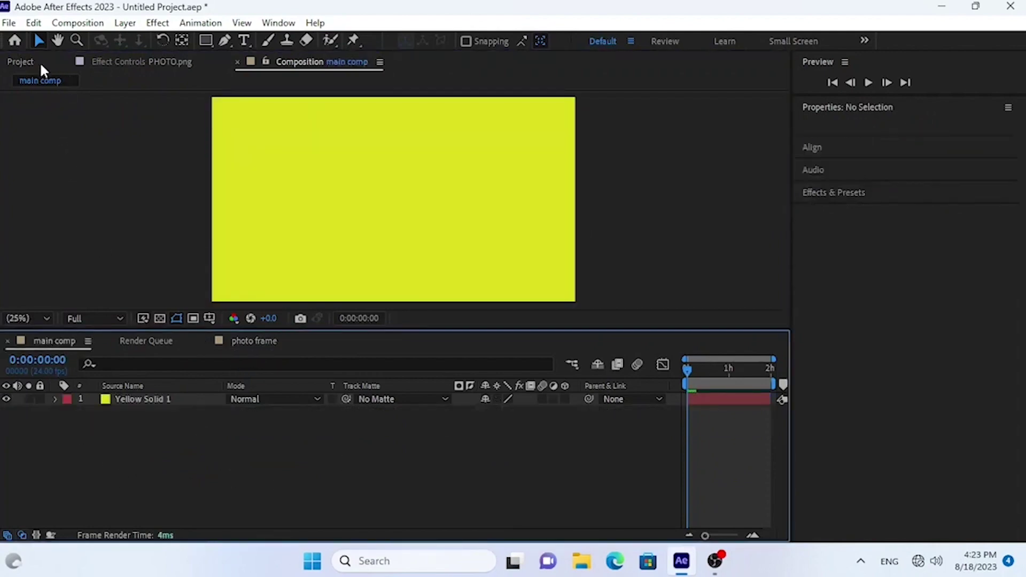
# Step: Add the photo frame comp to main comp and place it above Yellow Solid 1
pyautogui.click(41, 65)
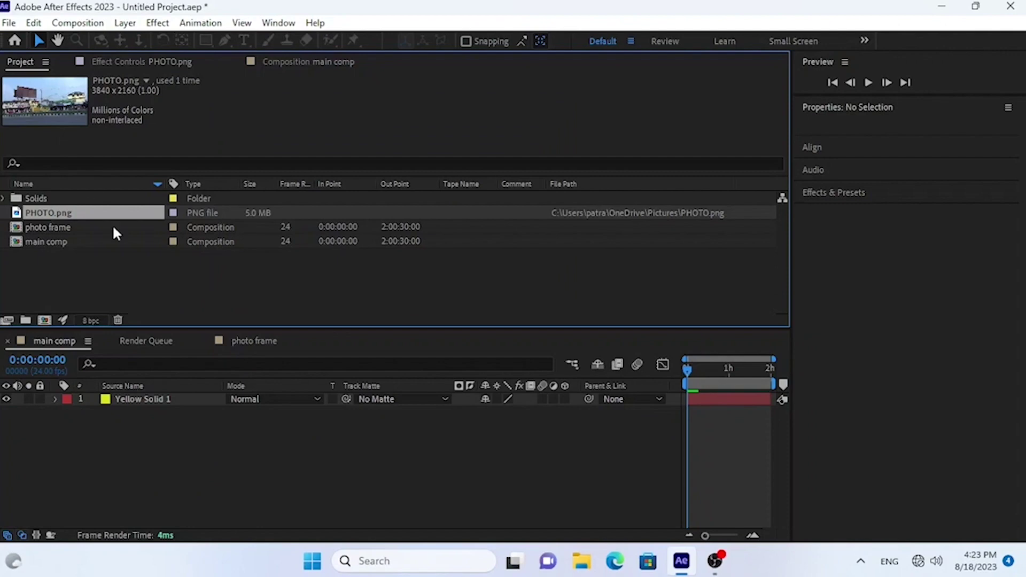
pyautogui.click(54, 241)
pyautogui.click(54, 228)
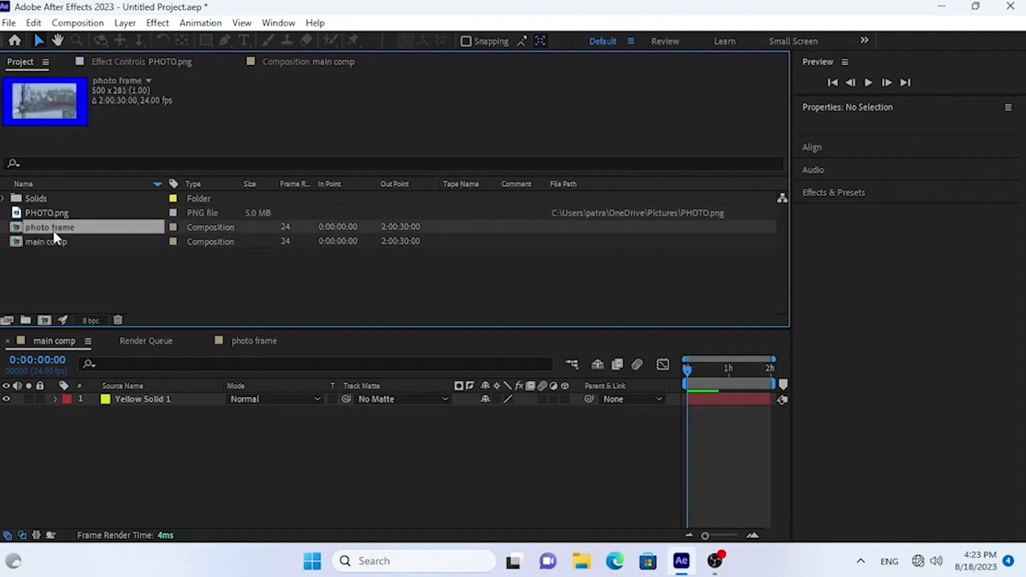
pyautogui.moveTo(65, 259)
pyautogui.mouseDown()
pyautogui.moveTo(123, 418)
pyautogui.moveTo(167, 439)
pyautogui.mouseUp()
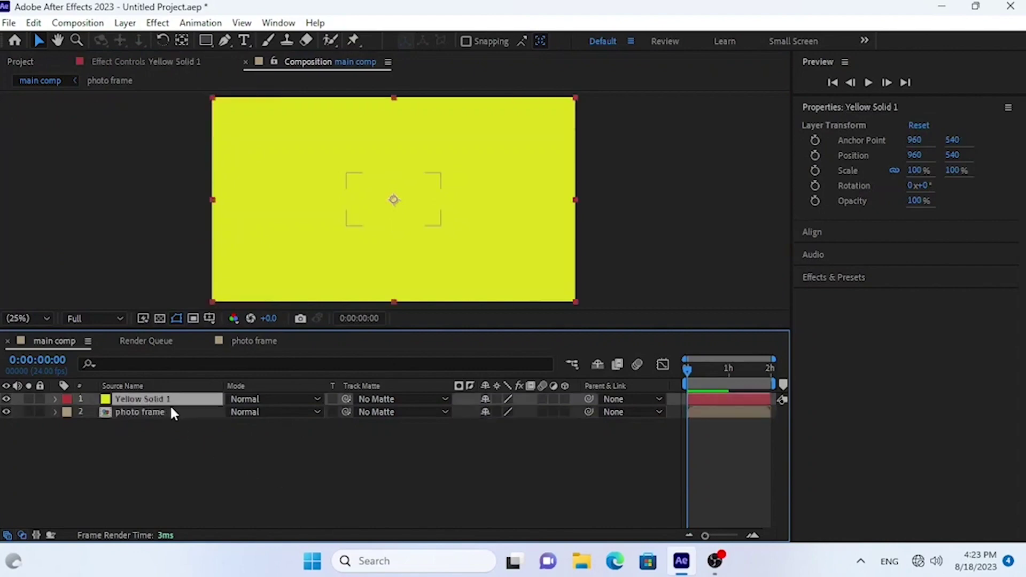
pyautogui.click(321, 462)
# Step: Move the photo frame layer into the top-left corner of main comp
pyautogui.scroll(1, 410, 209)
pyautogui.scroll(-1, 409, 210)
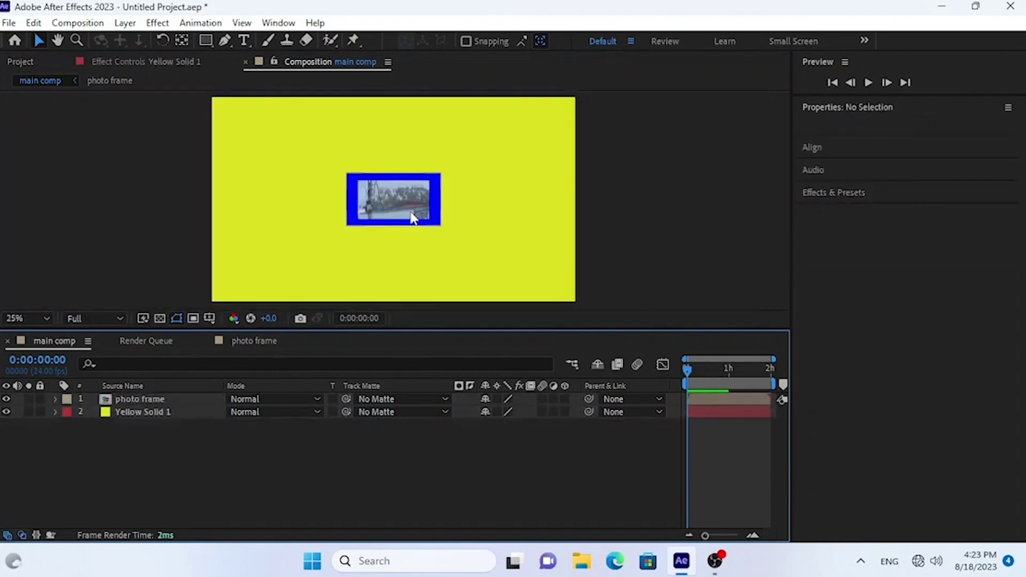
pyautogui.moveTo(414, 213); pyautogui.dragTo(290, 154)
pyautogui.click(300, 467)
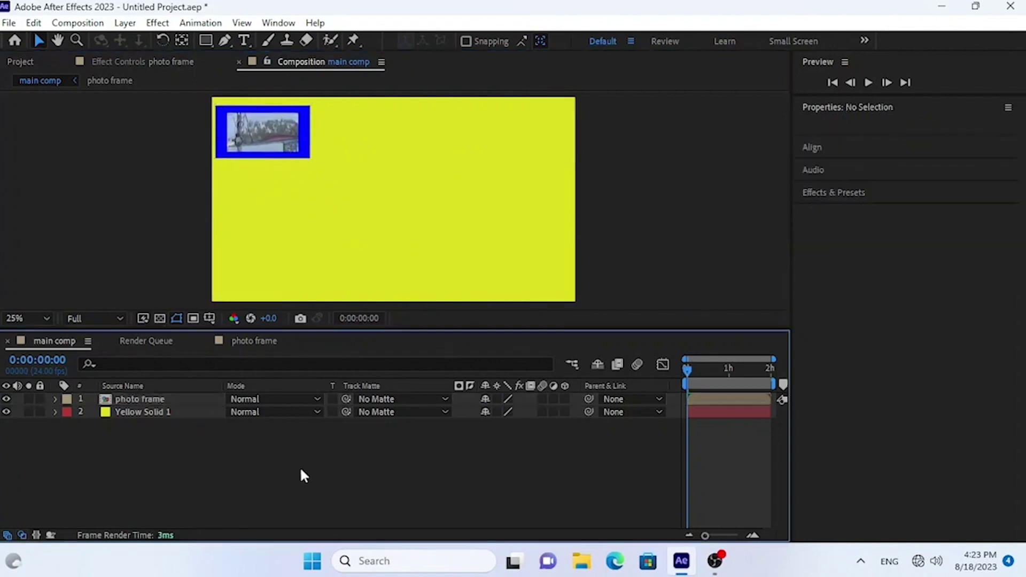
pyautogui.scroll(-1, 323, 145)
pyautogui.scroll(2, 303, 151)
pyautogui.scroll(-1, 292, 157)
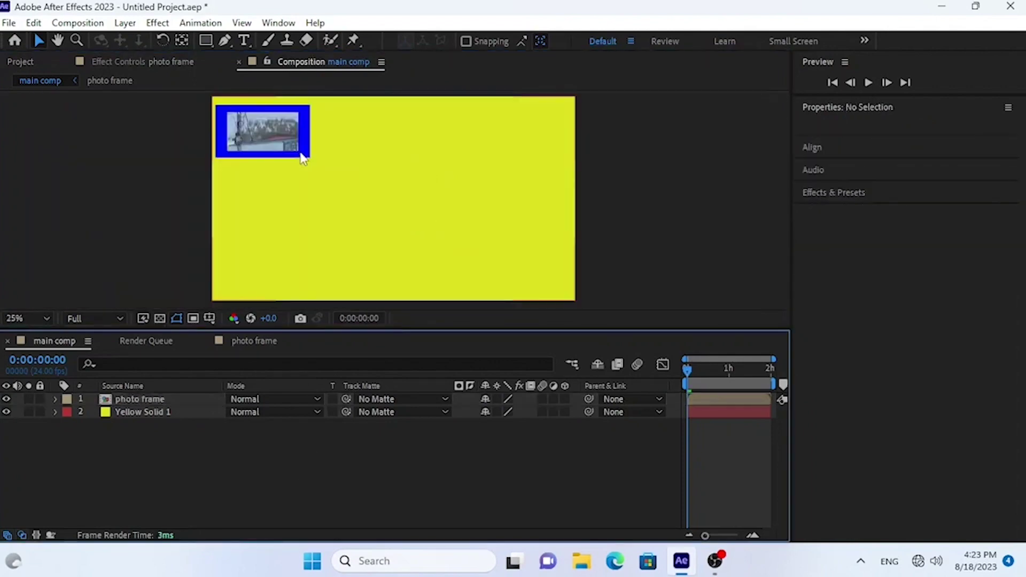
# Step: Open the photo frame precomp and select Shape Layer 2, the inner rectangle
pyautogui.click(142, 401)
pyautogui.doubleClick(142, 400)
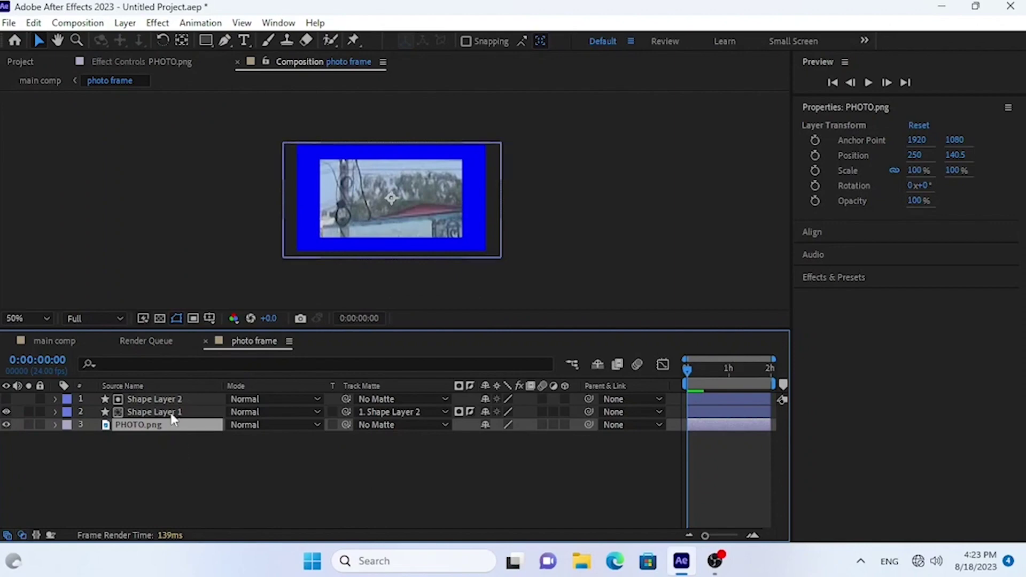
pyautogui.click(161, 402)
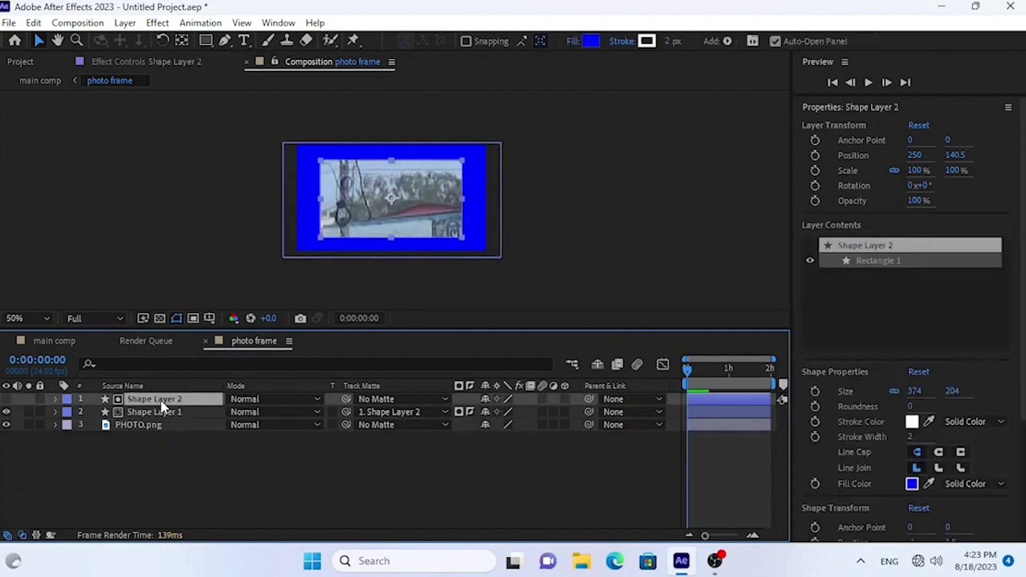
pyautogui.click(54, 400)
pyautogui.click(54, 400)
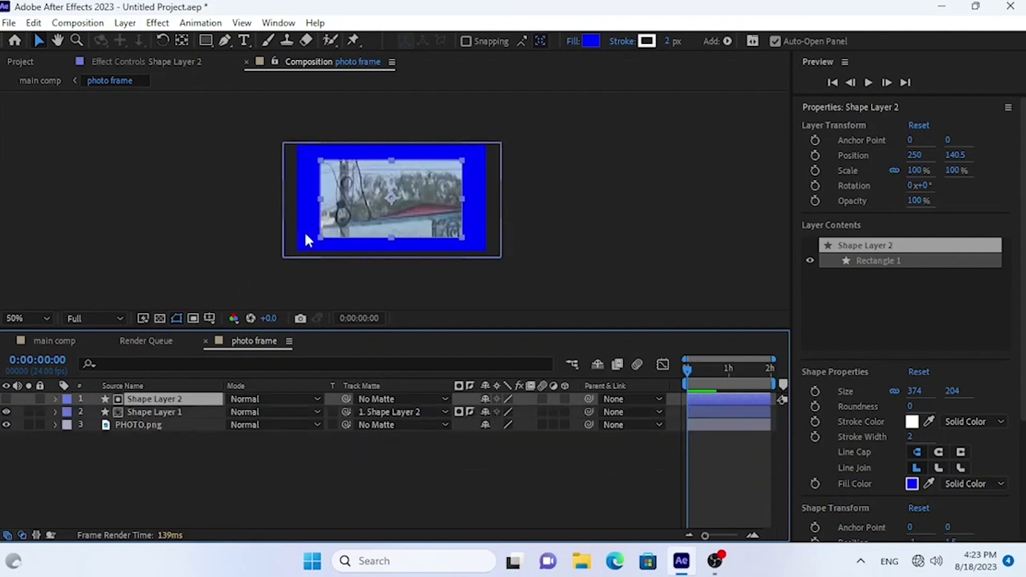
# Step: Scale the inner rectangle to 124.5 x 120.2% for a thin blue border, then return to main comp
pyautogui.click(321, 206)
pyautogui.moveTo(320, 199); pyautogui.dragTo(304, 199)
pyautogui.moveTo(391, 160); pyautogui.dragTo(392, 147)
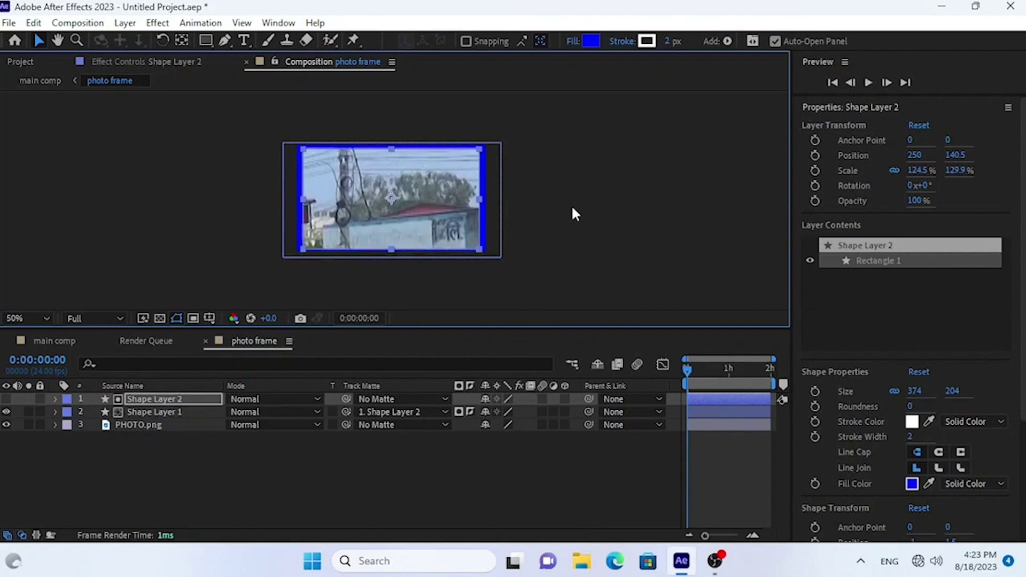
pyautogui.click(556, 236)
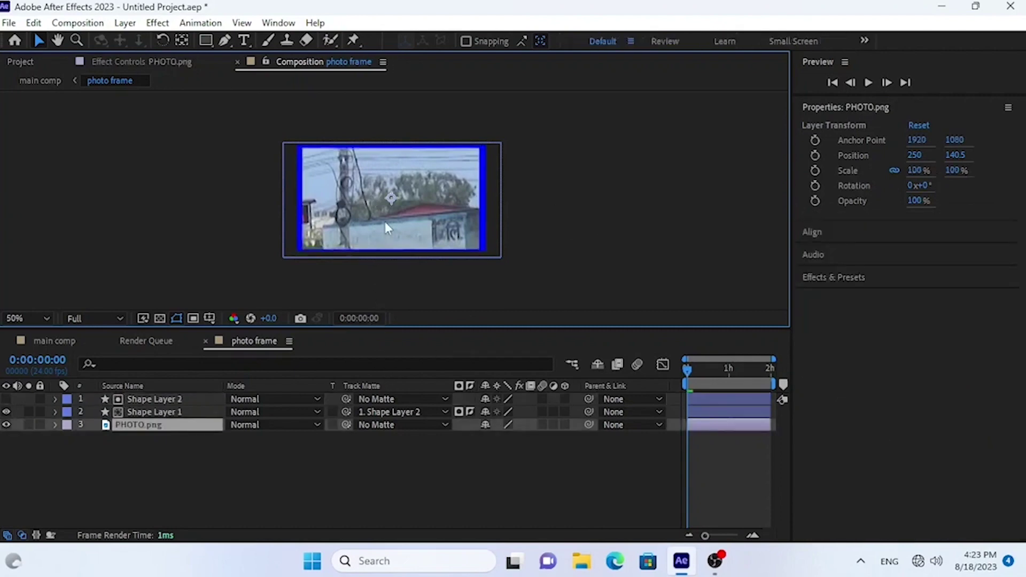
pyautogui.click(147, 399)
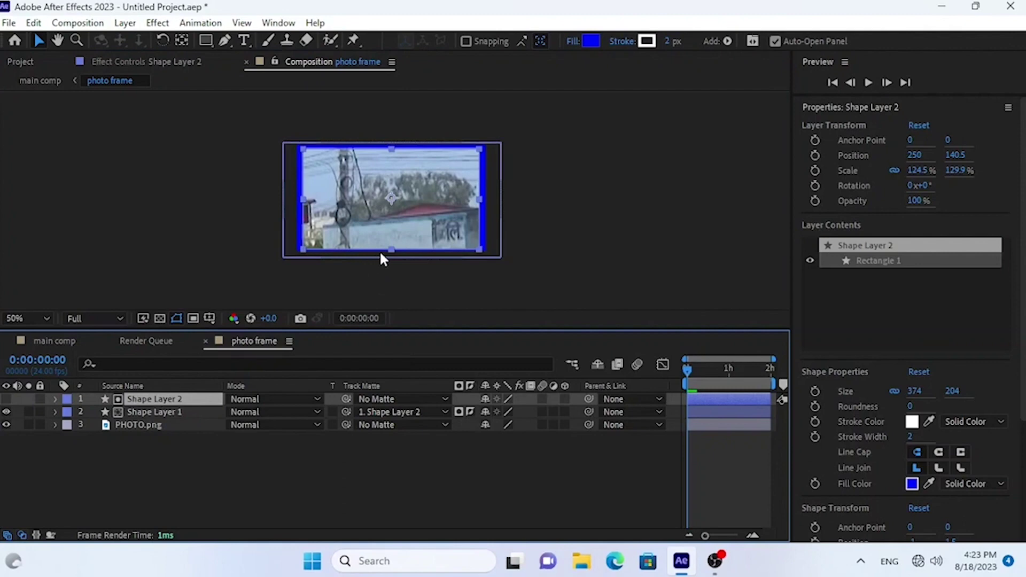
pyautogui.moveTo(391, 251); pyautogui.dragTo(392, 248)
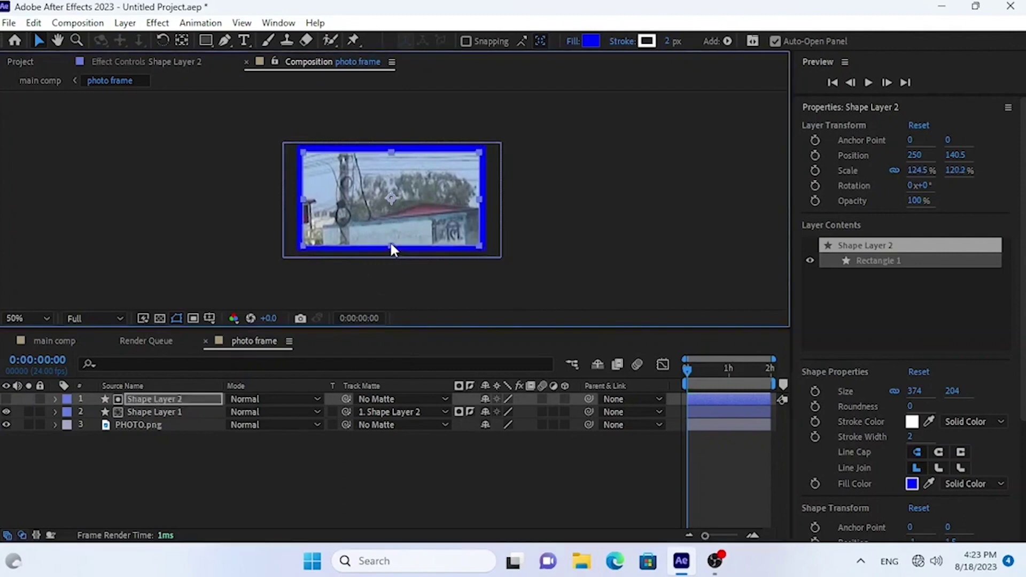
pyautogui.click(671, 198)
pyautogui.click(410, 513)
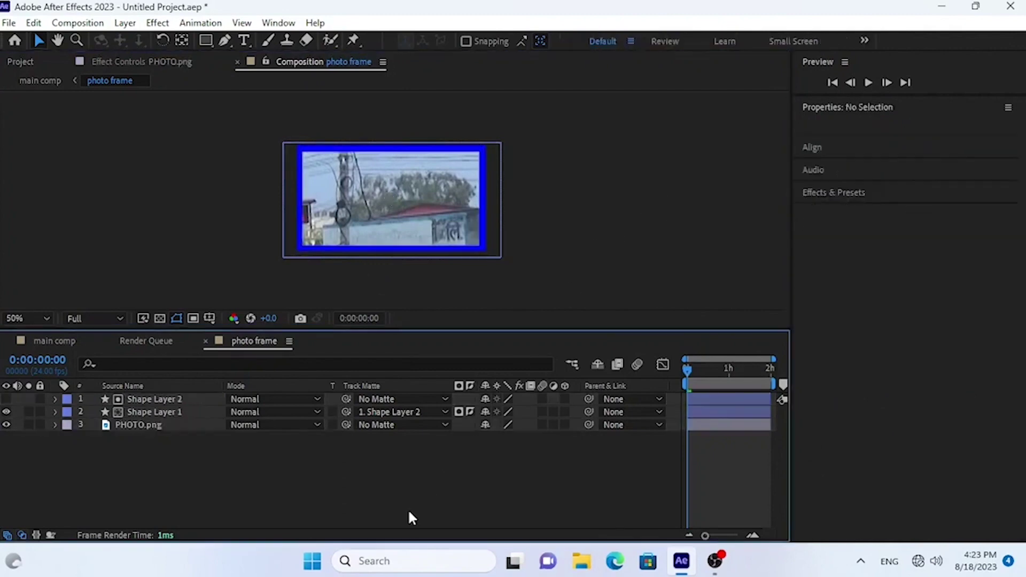
pyautogui.click(43, 339)
pyautogui.click(313, 448)
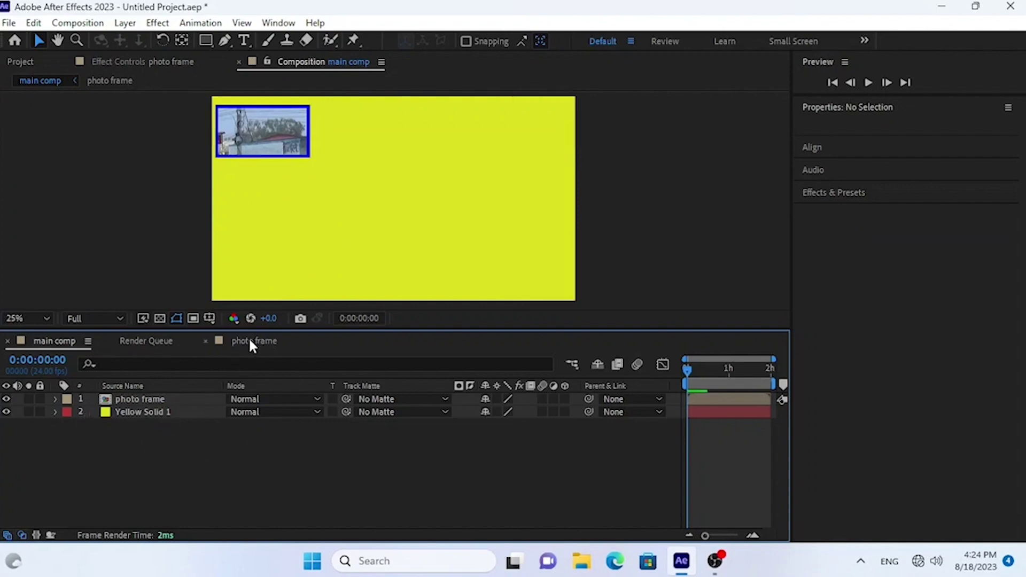
pyautogui.moveTo(250, 345); pyautogui.dragTo(166, 345)
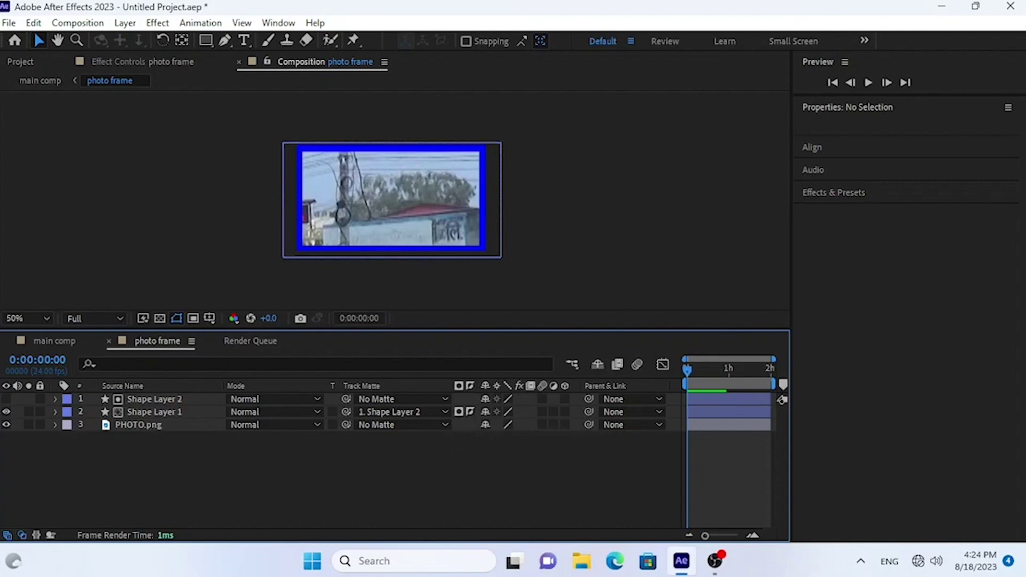
pyautogui.click(44, 340)
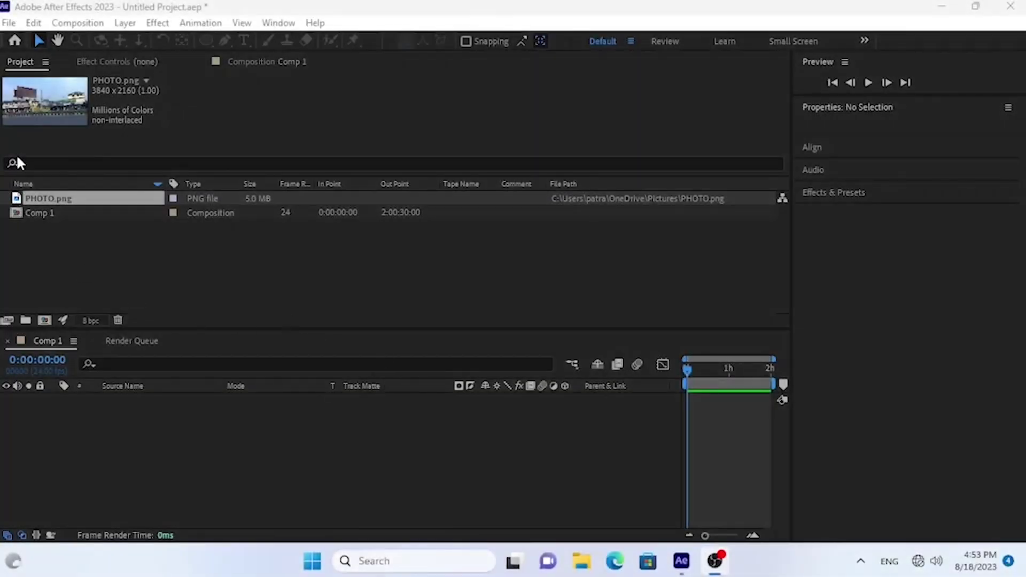
# Step: Open Comp 1 and add PHOTO.png to it
pyautogui.doubleClick(33, 213)
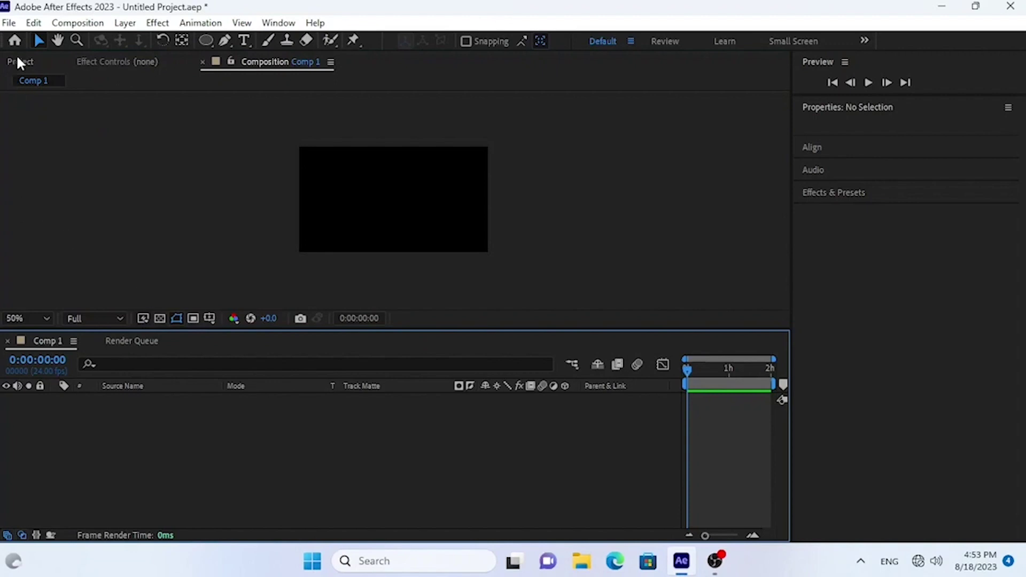
pyautogui.click(18, 63)
pyautogui.moveTo(49, 198); pyautogui.dragTo(96, 455)
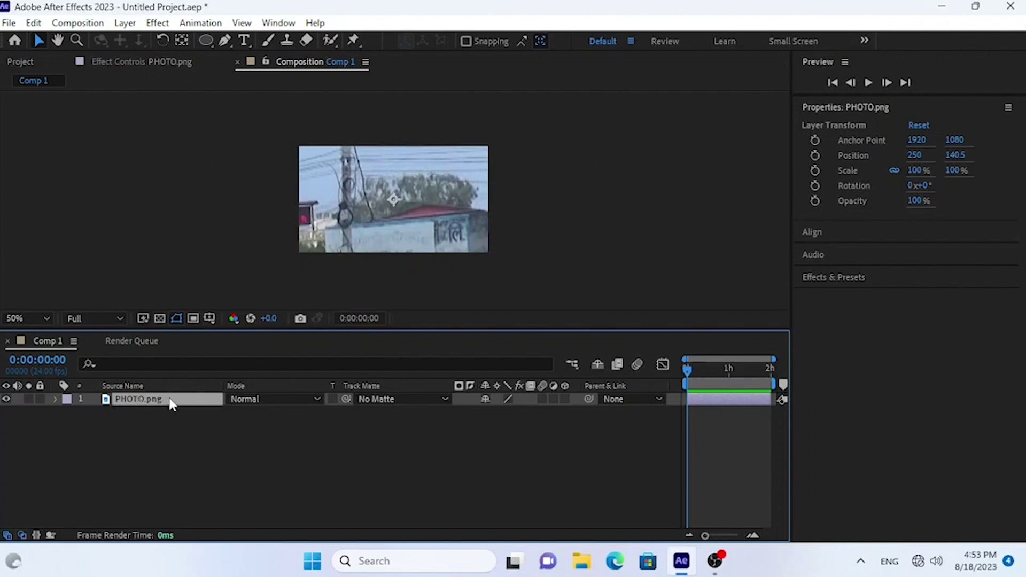
# Step: Draw an elliptical mask over the photo, then undo New Ellipse to remove it
pyautogui.click(206, 41)
pyautogui.moveTo(314, 162); pyautogui.dragTo(385, 236)
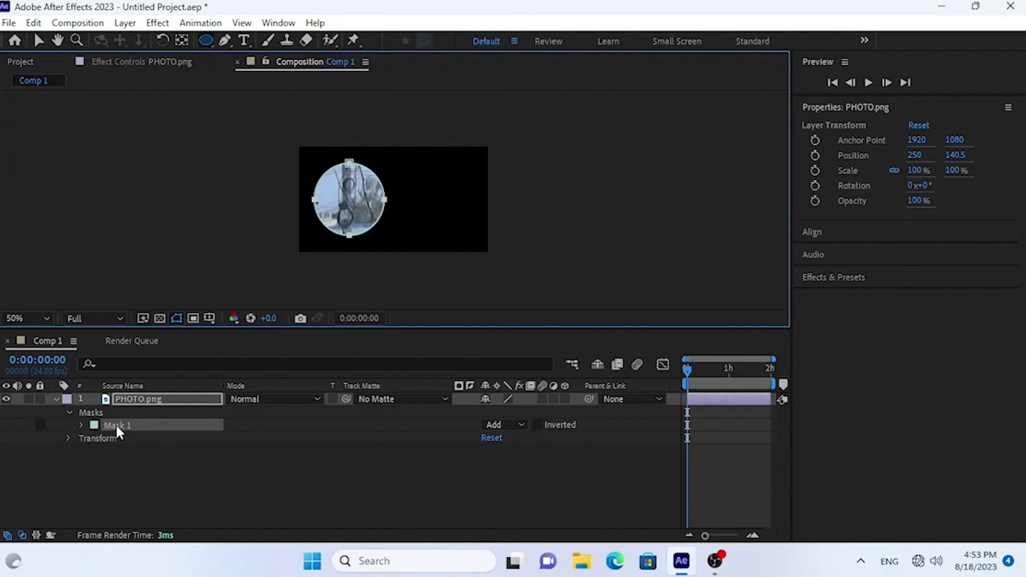
pyautogui.click(69, 413)
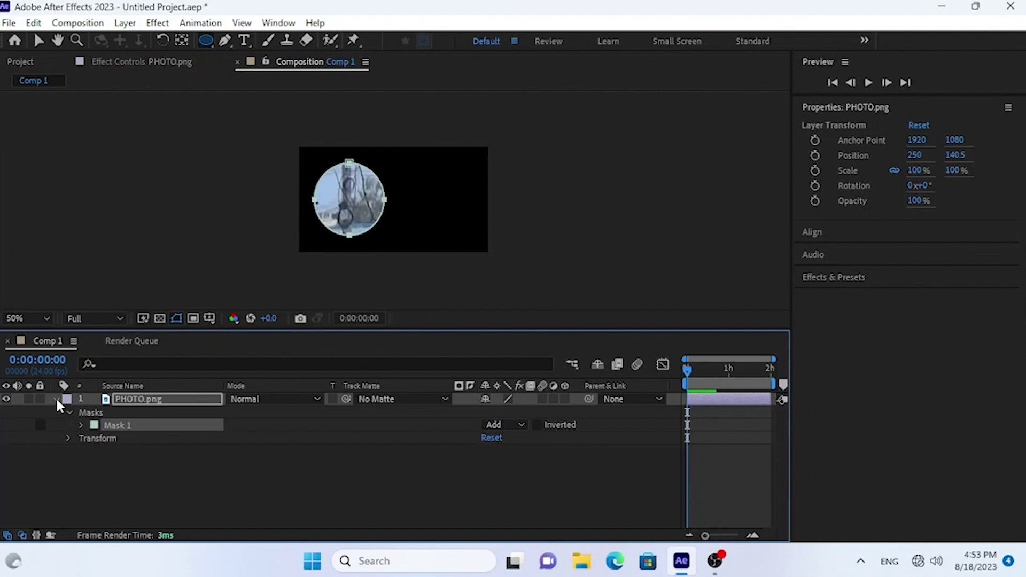
pyautogui.click(33, 23)
pyautogui.click(56, 42)
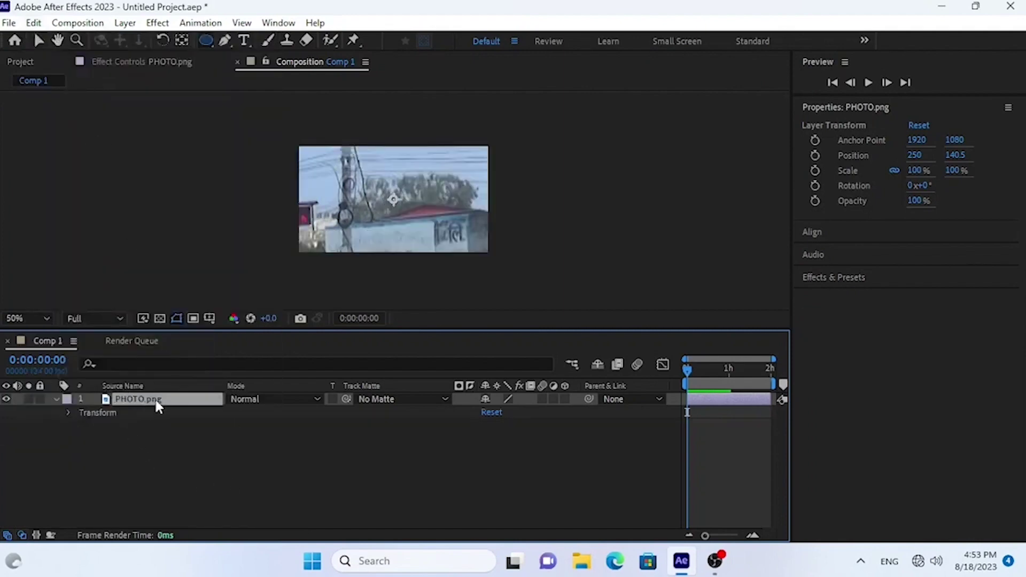
# Step: Draw a blue circle shape layer on the left of Comp 1
pyautogui.click(162, 447)
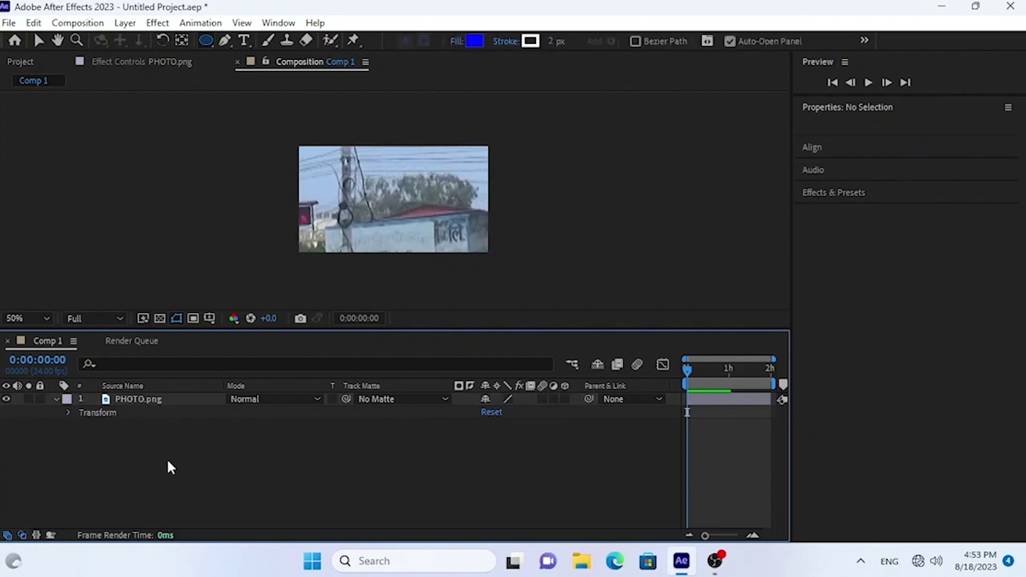
pyautogui.click(207, 41)
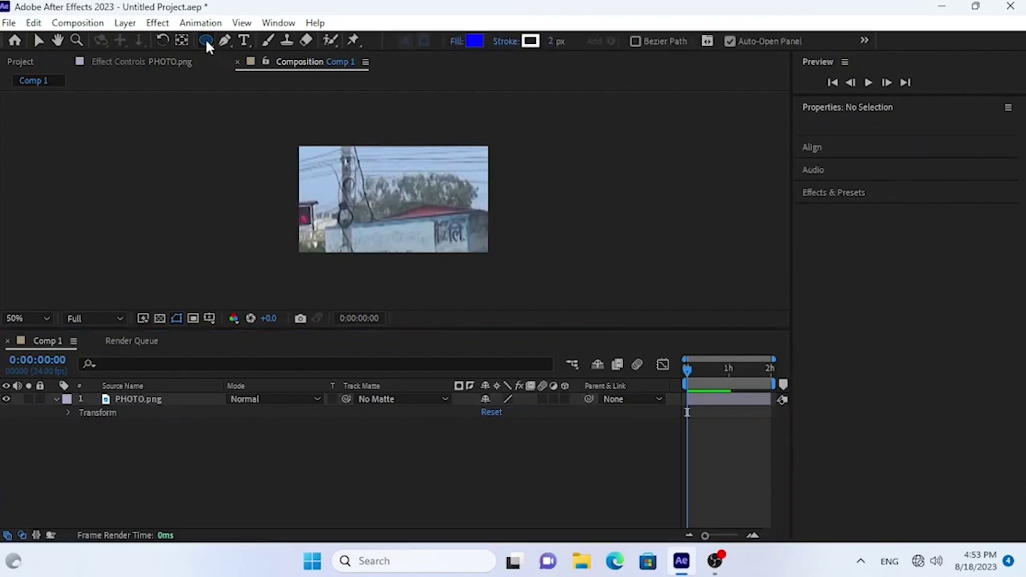
pyautogui.moveTo(320, 182); pyautogui.dragTo(384, 247)
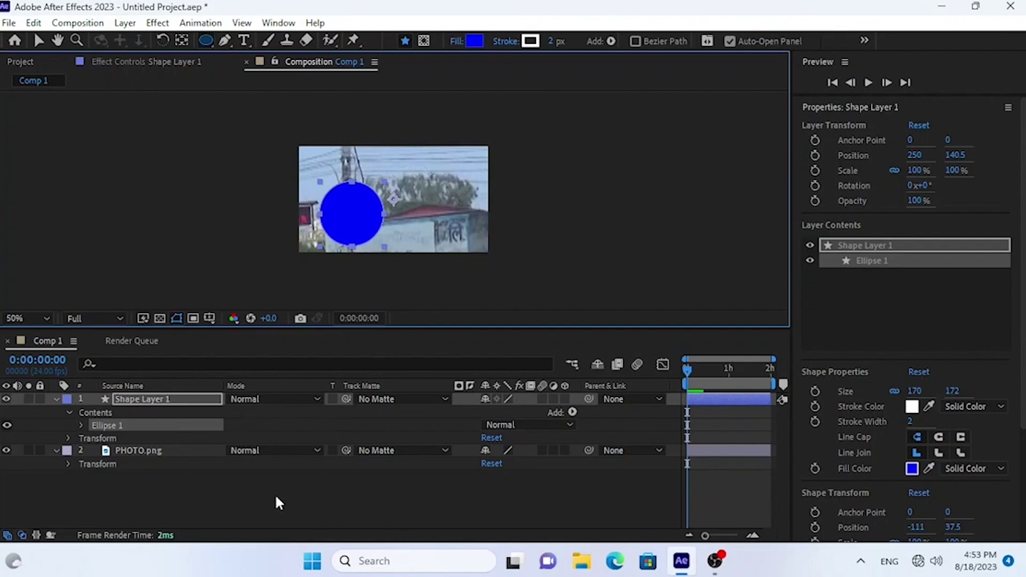
# Step: Set PHOTO.png's track matte to Shape Layer 1, trying Invert Matte before turning it off
pyautogui.click(134, 452)
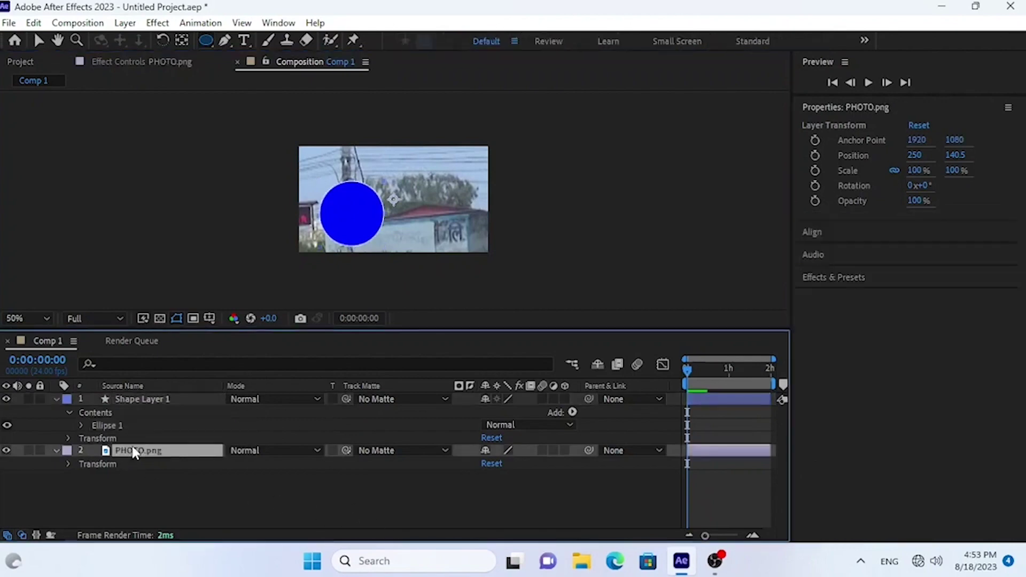
pyautogui.click(389, 451)
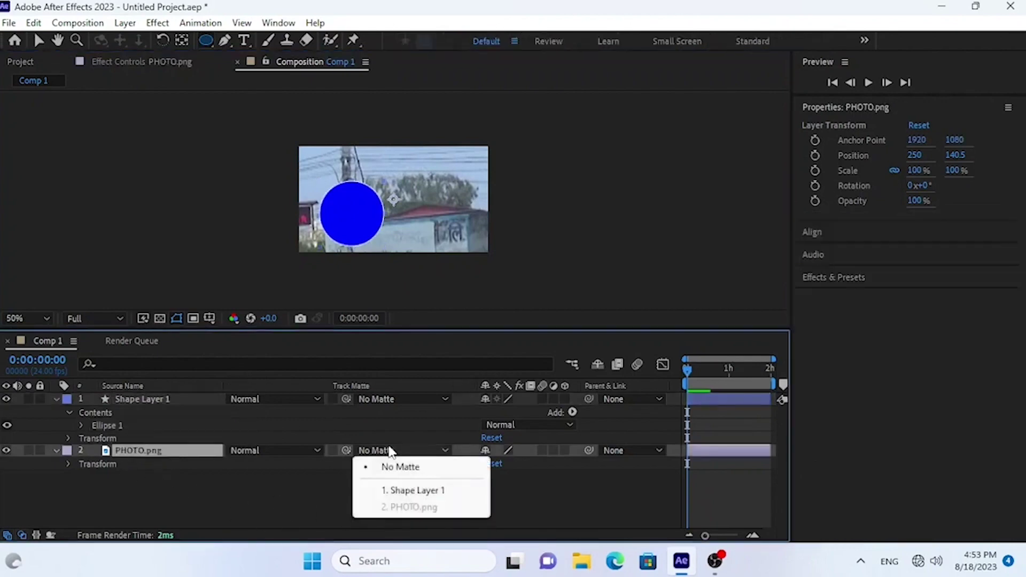
pyautogui.click(412, 491)
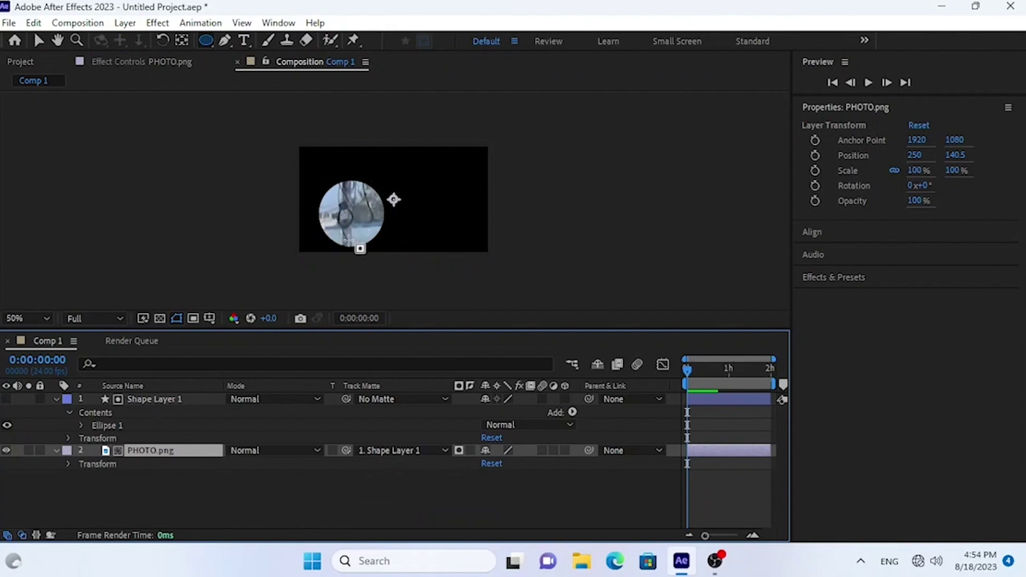
pyautogui.click(471, 451)
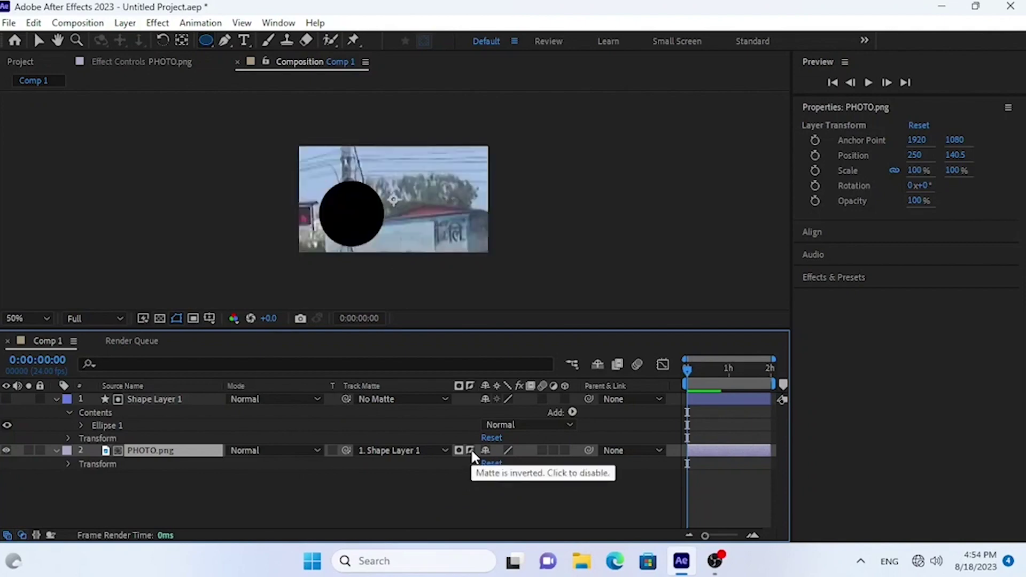
pyautogui.click(471, 451)
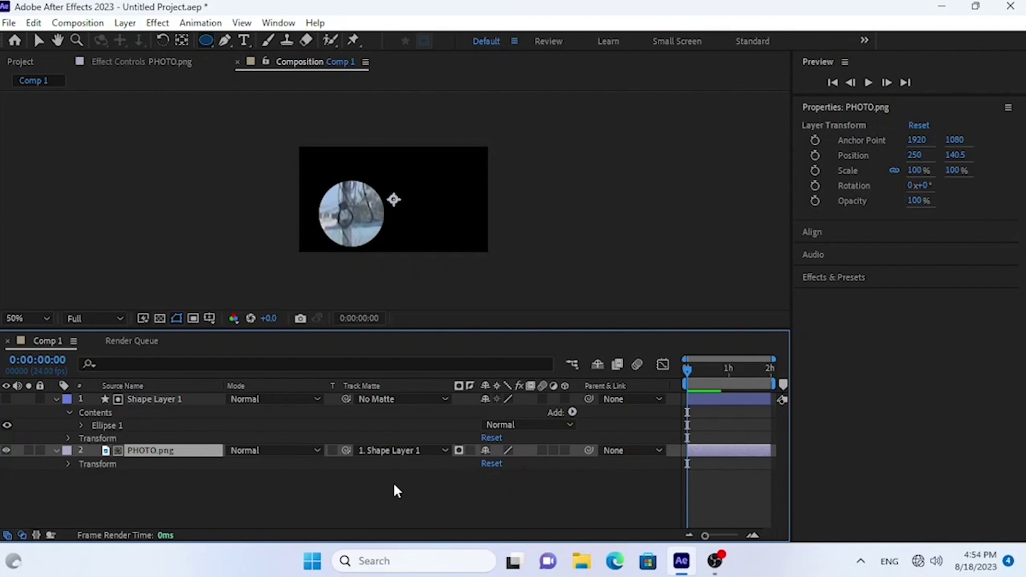
# Step: Reveal Position on both layers and set PHOTO.png's Position to 251, 131.5
pyautogui.click(140, 399)
pyautogui.press('p')
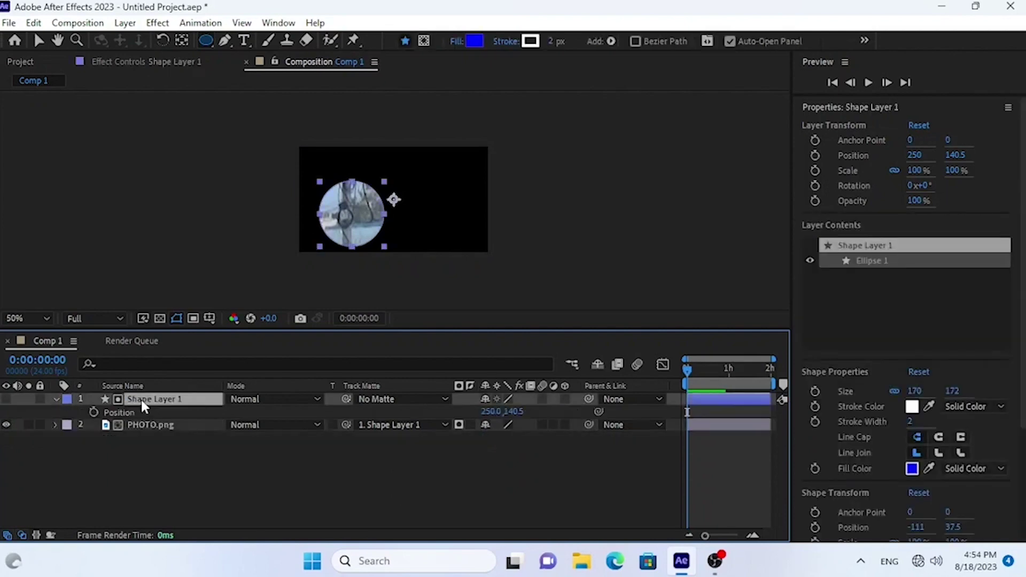
pyautogui.click(154, 424)
pyautogui.press('p')
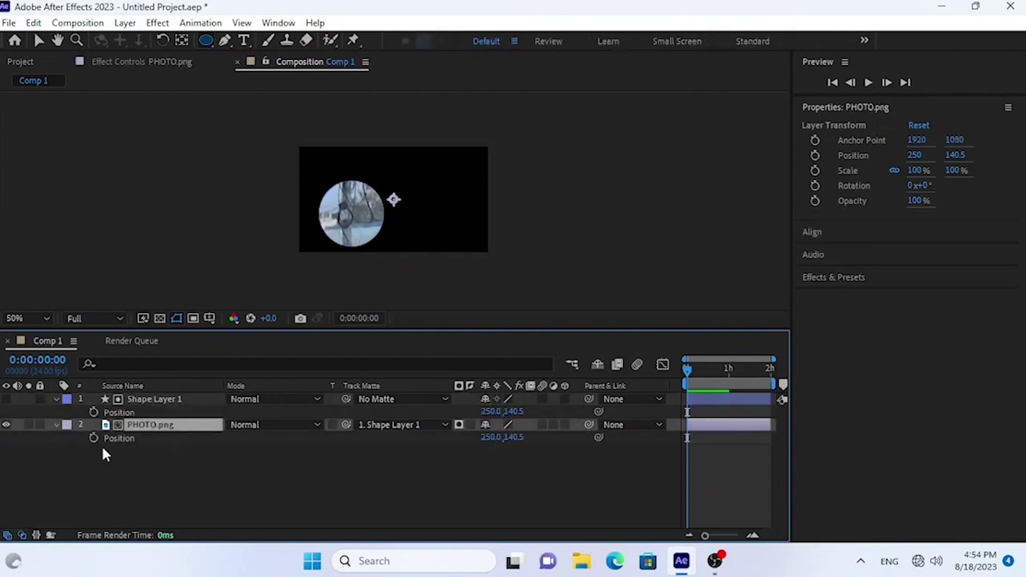
pyautogui.click(120, 439)
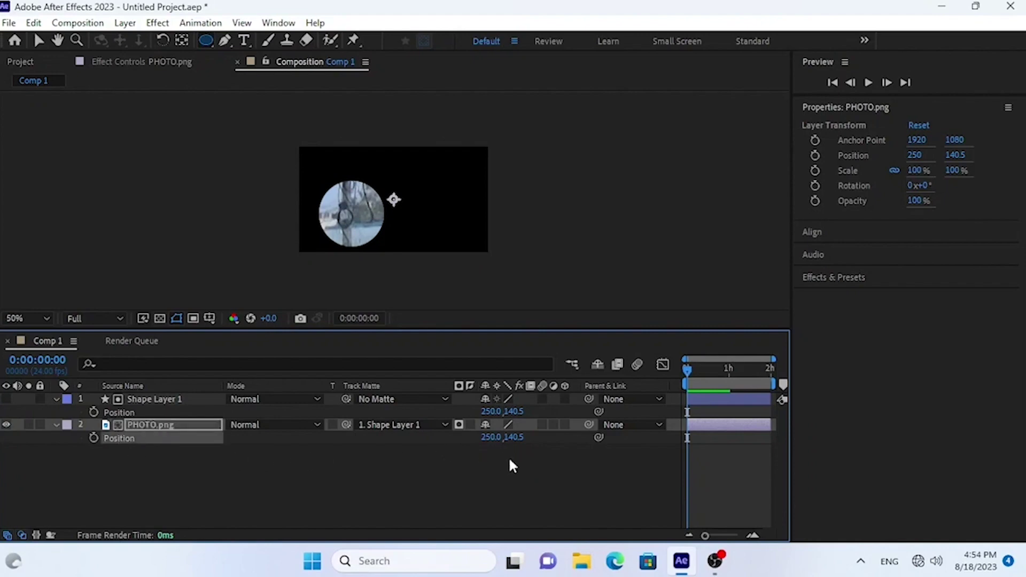
pyautogui.moveTo(490, 437)
pyautogui.mouseDown()
pyautogui.moveTo(537, 440)
pyautogui.moveTo(463, 452)
pyautogui.mouseUp()
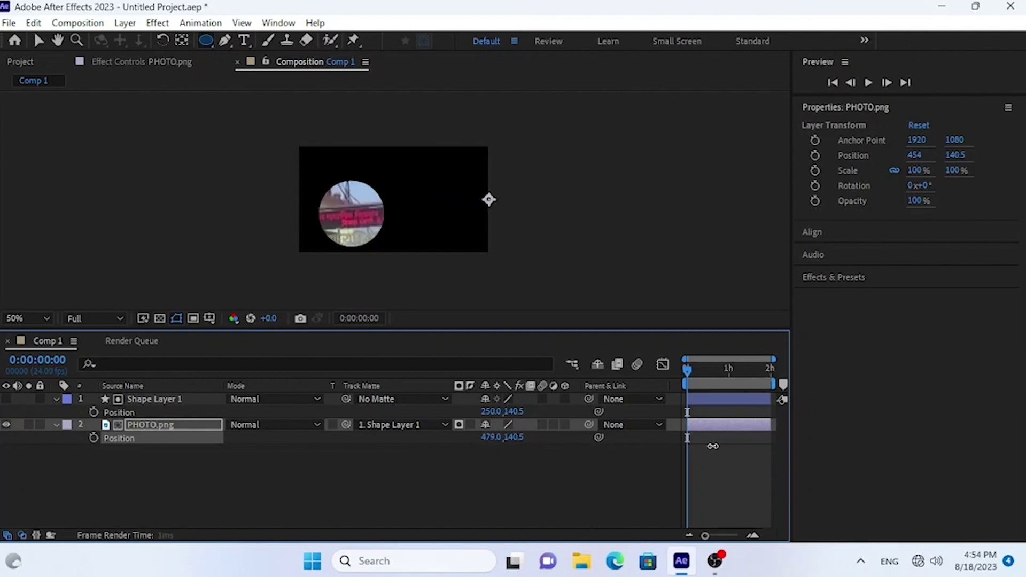
pyautogui.moveTo(462, 452); pyautogui.dragTo(373, 457)
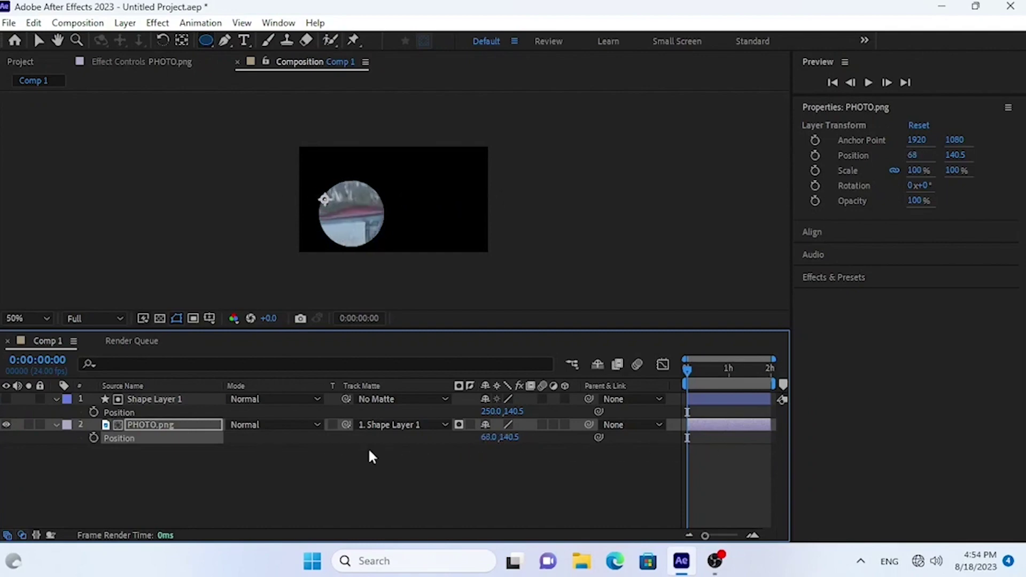
pyautogui.moveTo(508, 437)
pyautogui.mouseDown()
pyautogui.moveTo(541, 413)
pyautogui.moveTo(572, 438)
pyautogui.mouseUp()
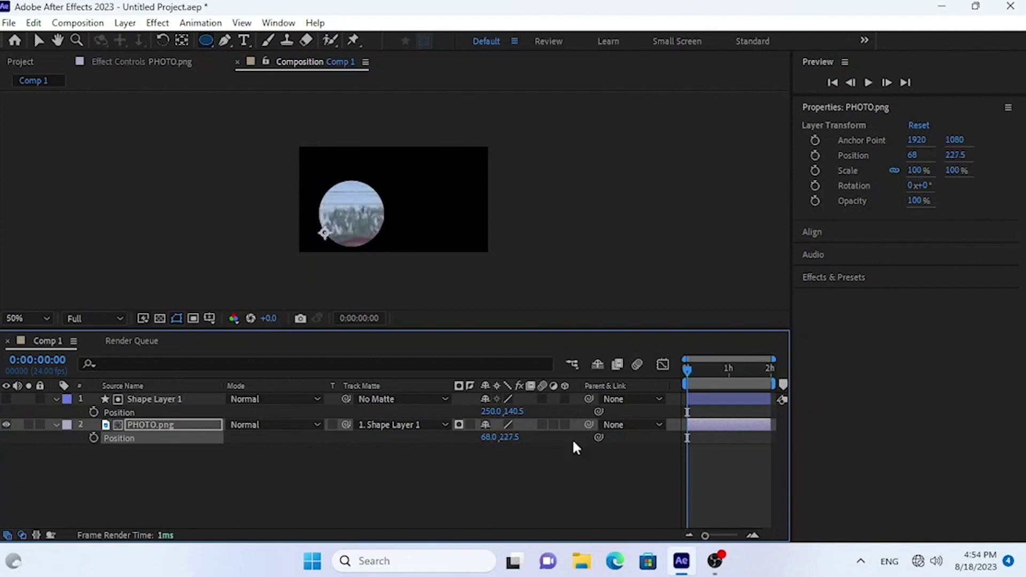
pyautogui.moveTo(503, 437); pyautogui.dragTo(651, 466)
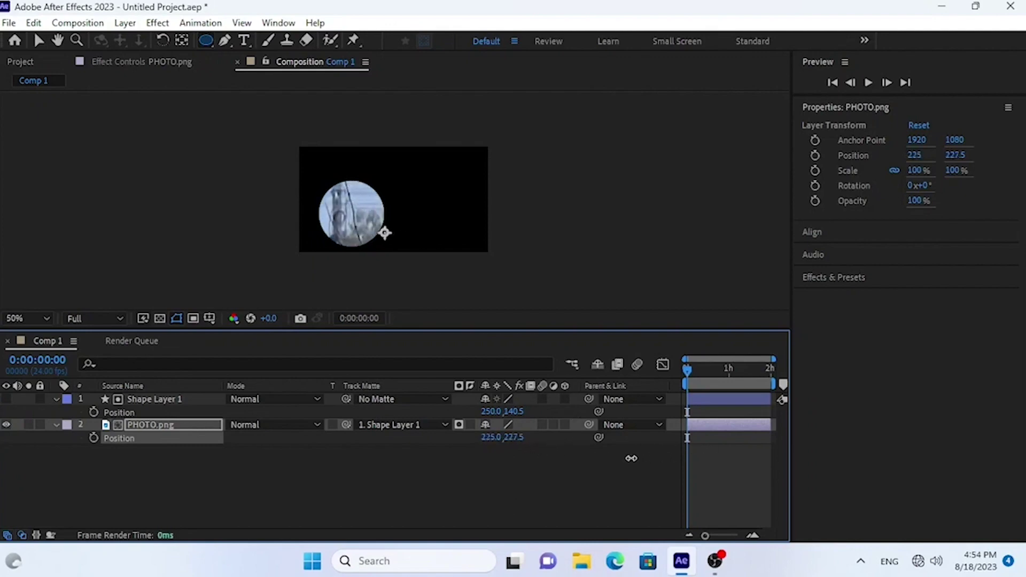
pyautogui.moveTo(516, 437)
pyautogui.mouseDown()
pyautogui.moveTo(557, 301)
pyautogui.moveTo(559, 320)
pyautogui.mouseUp()
# Step: Set Shape Layer 1's Position to 251, 122.5
pyautogui.click(161, 399)
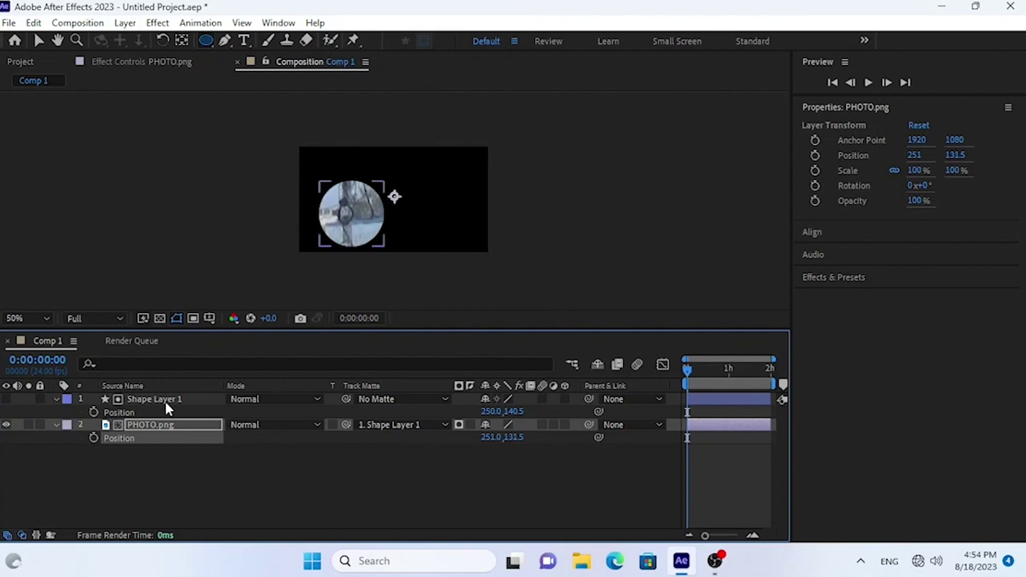
pyautogui.moveTo(490, 411); pyautogui.dragTo(581, 423)
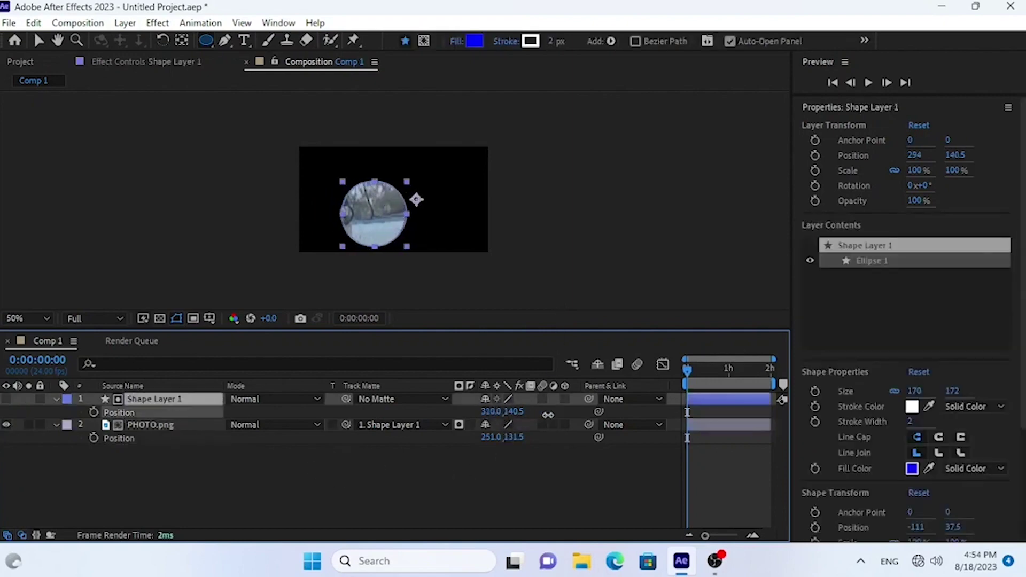
pyautogui.moveTo(429, 430)
pyautogui.mouseDown()
pyautogui.moveTo(519, 416)
pyautogui.moveTo(600, 387)
pyautogui.moveTo(438, 452)
pyautogui.moveTo(405, 481)
pyautogui.moveTo(442, 474)
pyautogui.mouseUp()
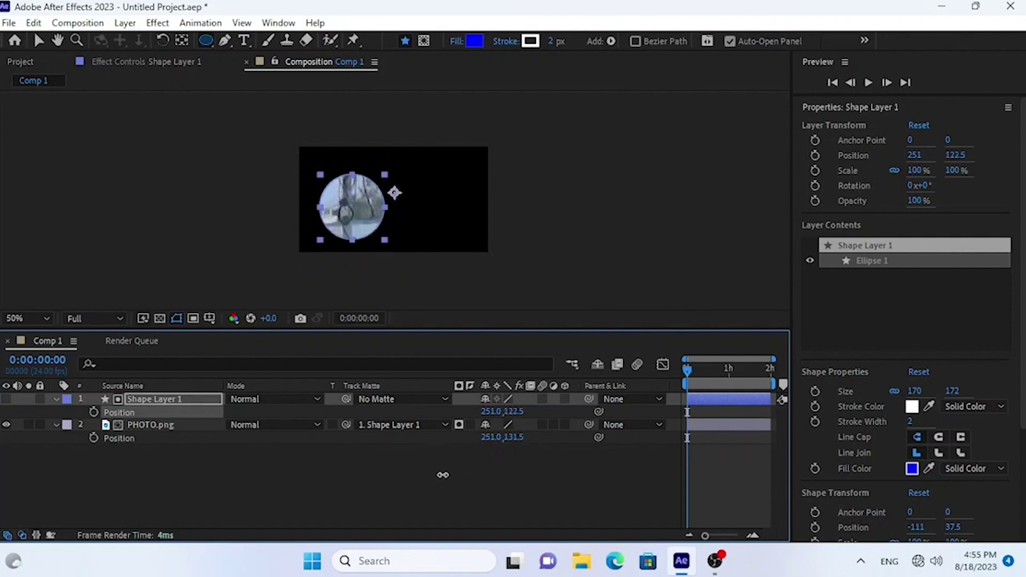
pyautogui.click(520, 501)
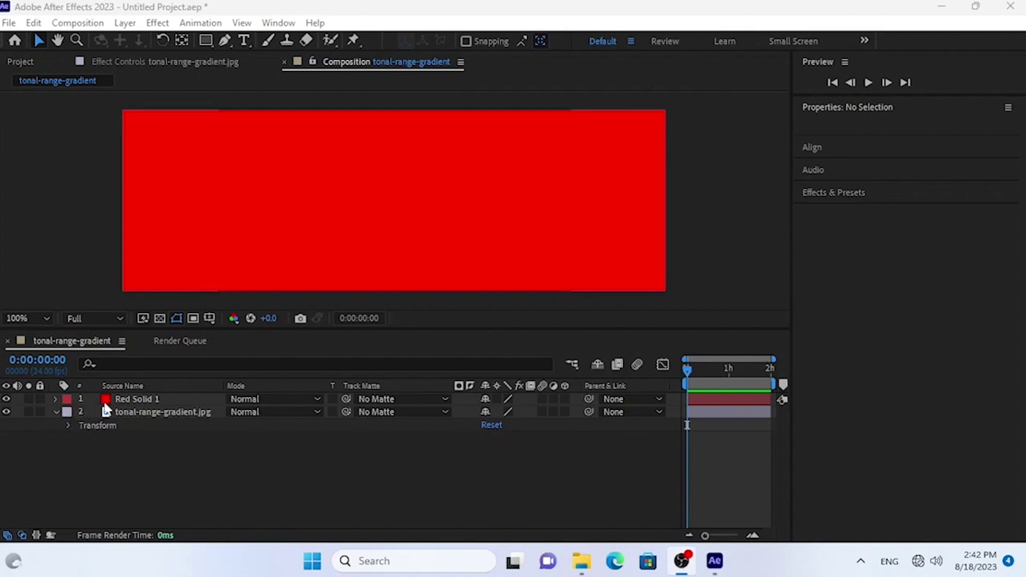
# Step: Solo and hide Red Solid 1 and the gradient layer in turn to inspect each
pyautogui.click(29, 399)
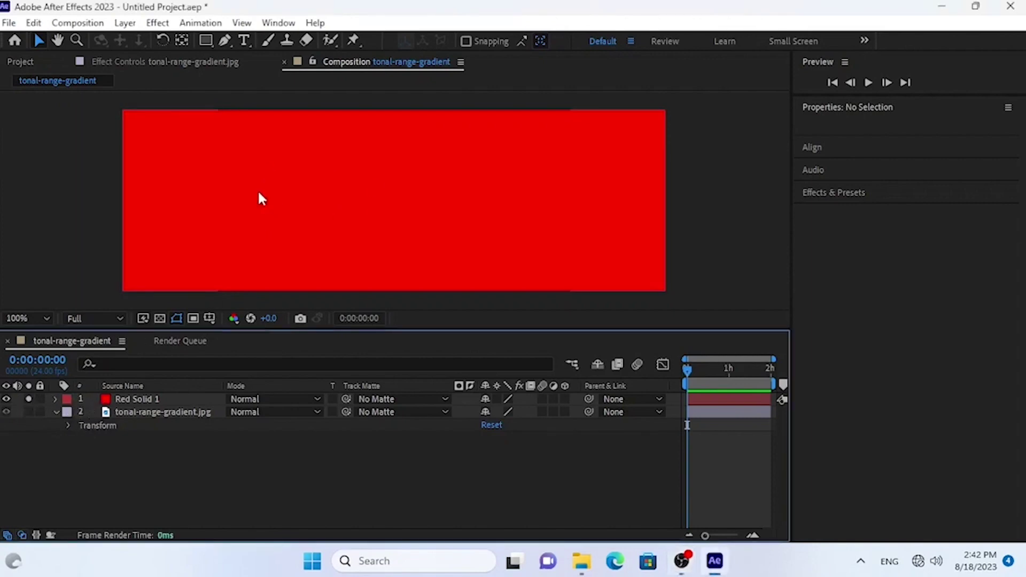
pyautogui.click(29, 399)
pyautogui.click(29, 412)
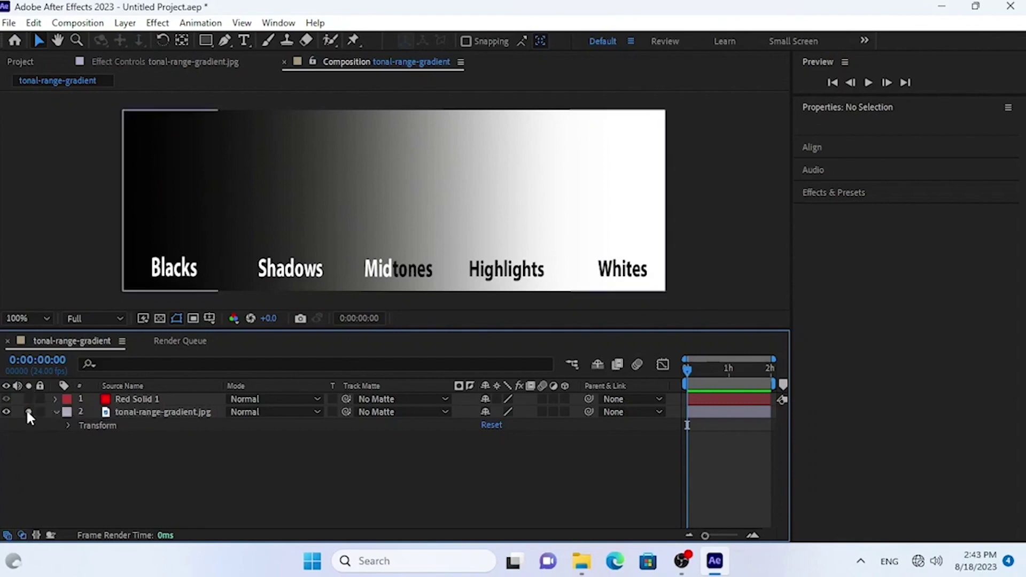
pyautogui.click(27, 412)
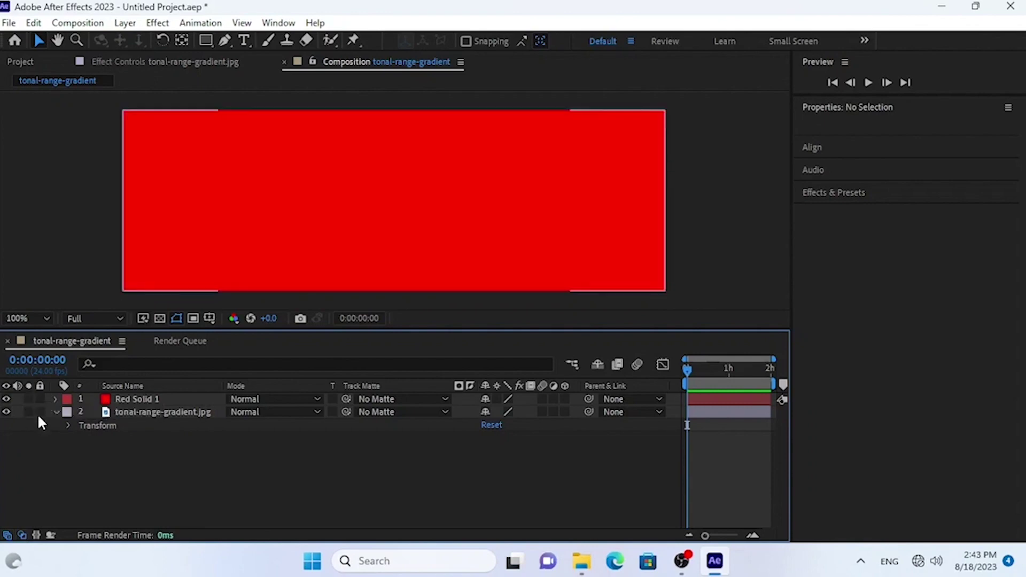
pyautogui.click(6, 399)
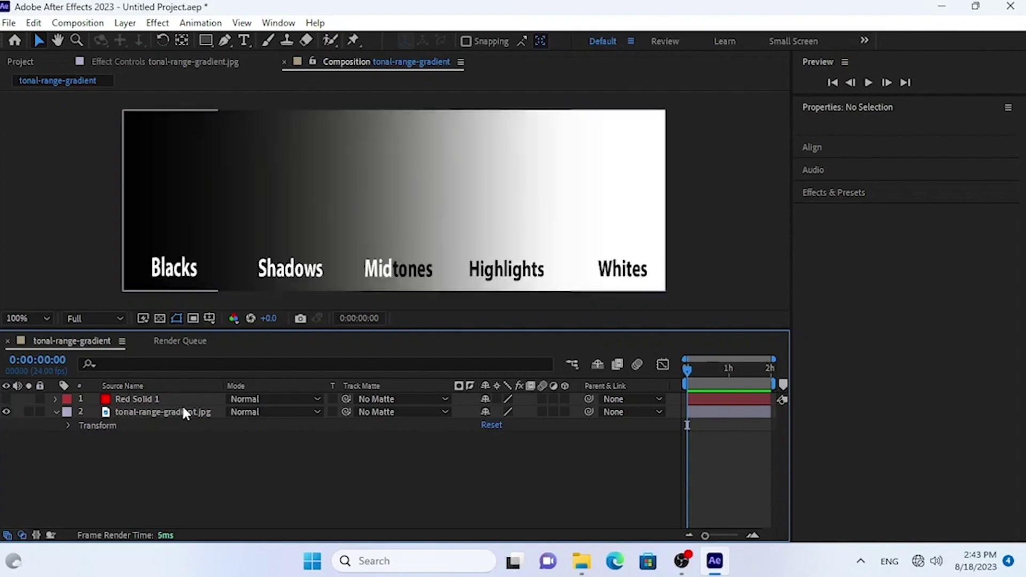
pyautogui.click(140, 416)
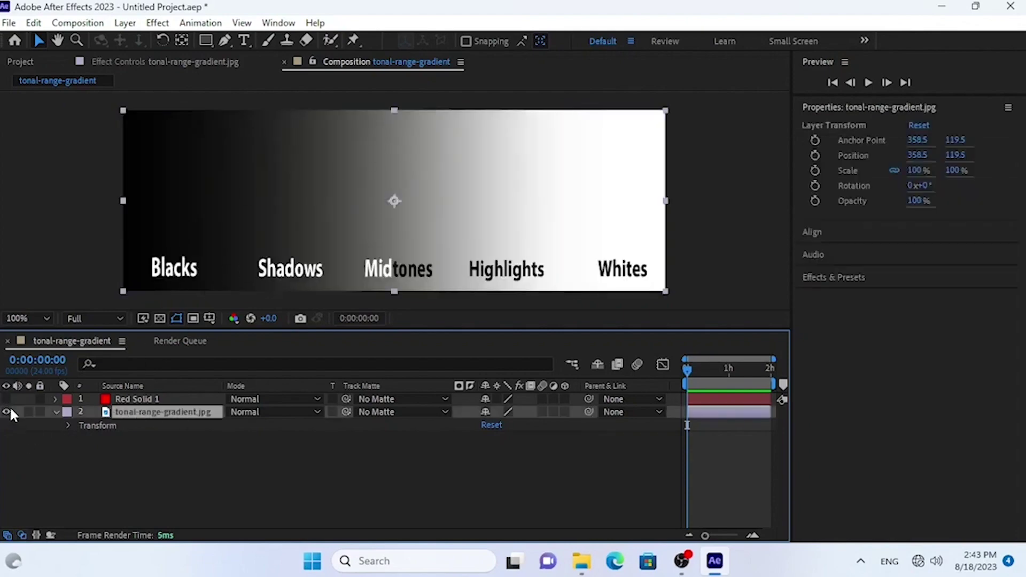
pyautogui.click(6, 398)
pyautogui.click(125, 454)
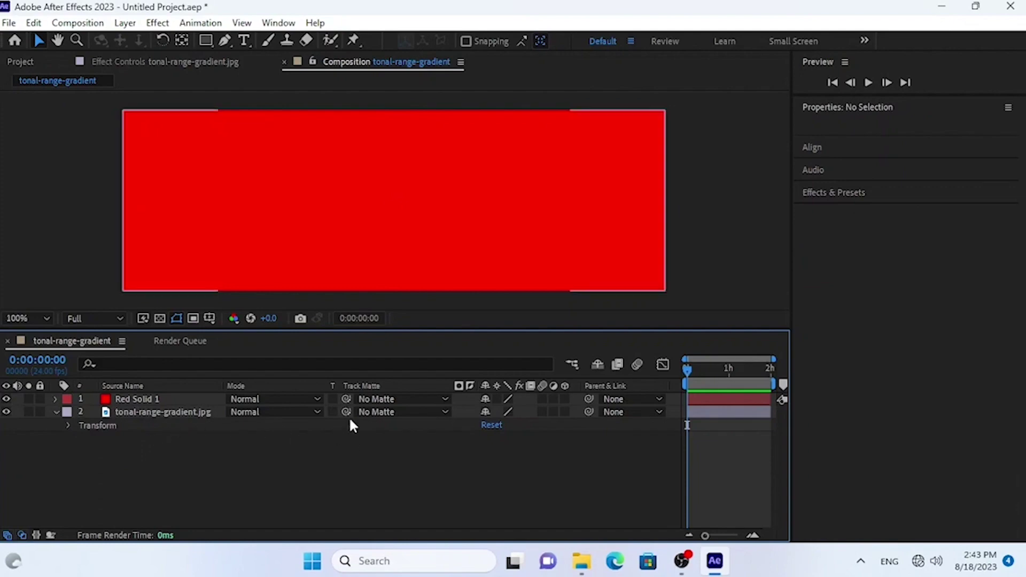
# Step: Show the Mode and Track Matte columns, toggling the layer switches pane off and on
pyautogui.click(22, 536)
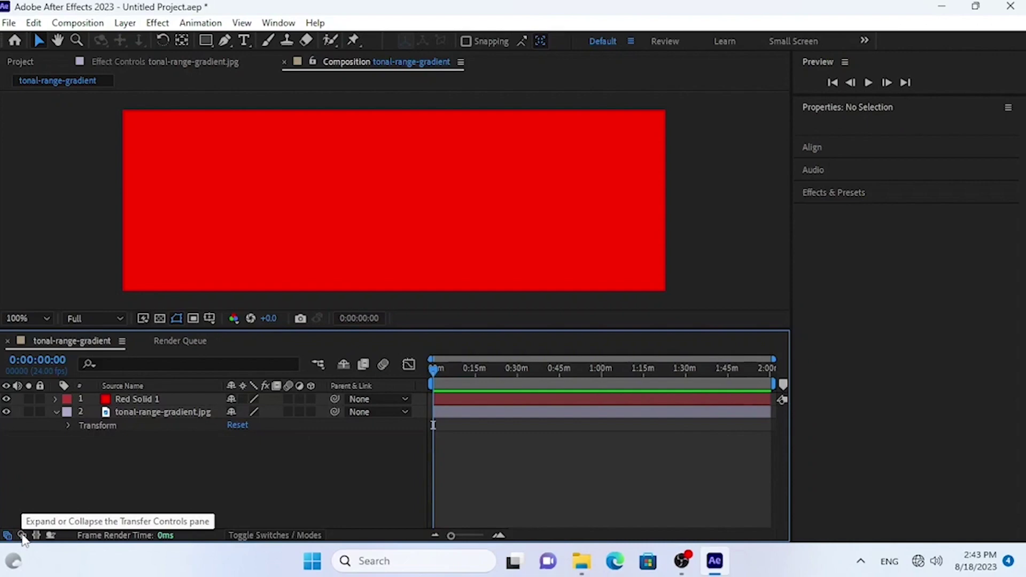
pyautogui.click(22, 535)
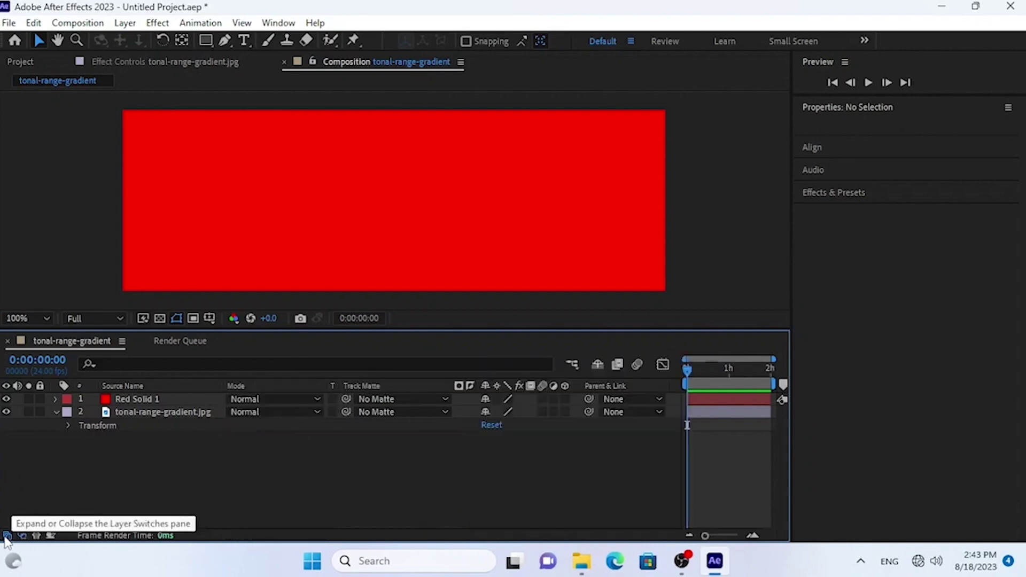
pyautogui.click(7, 535)
pyautogui.click(8, 536)
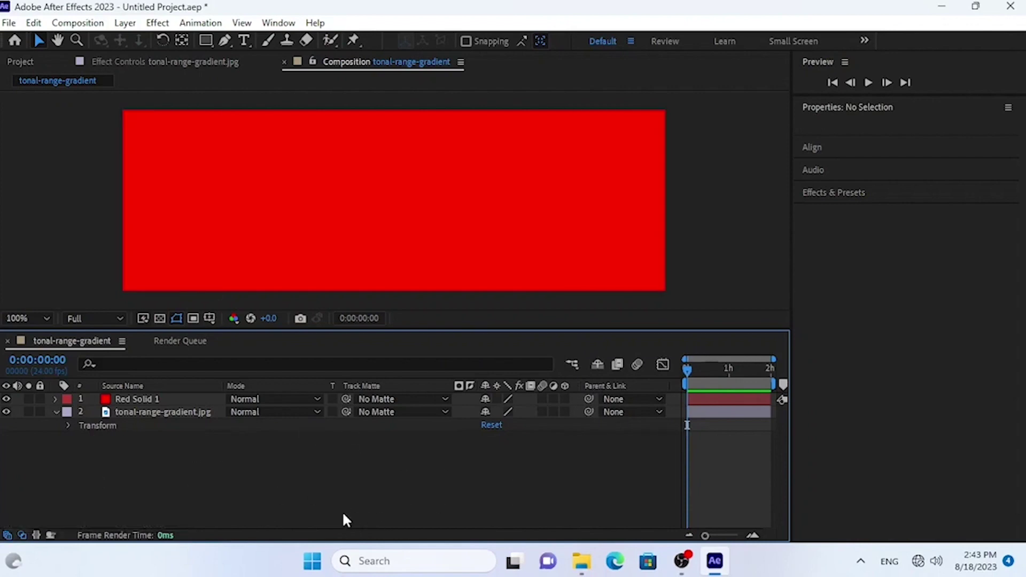
pyautogui.click(148, 399)
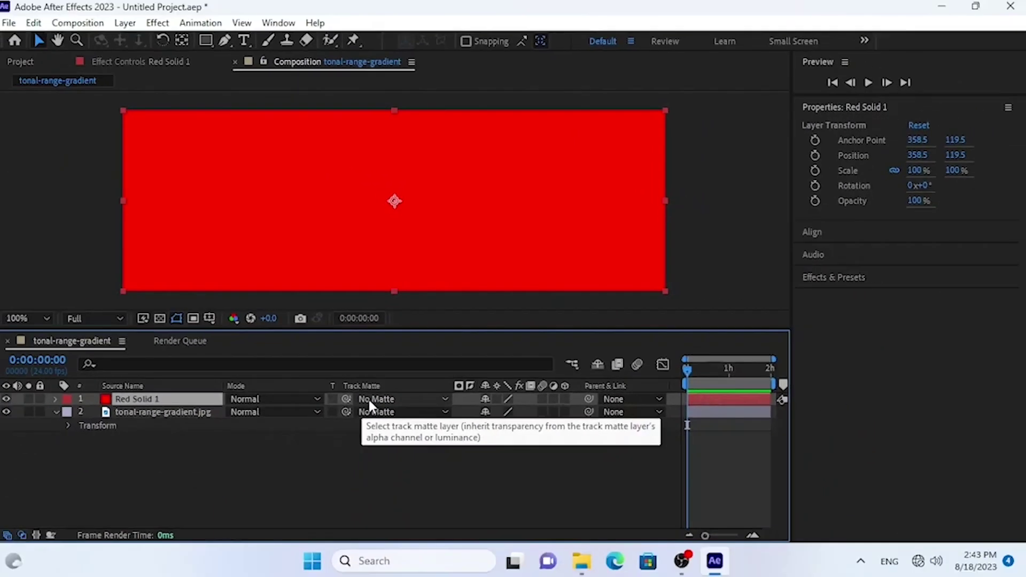
# Step: Set Red Solid 1's track matte to tonal-range-gradient.jpg as Luma, after trying Invert and Alpha
pyautogui.click(371, 401)
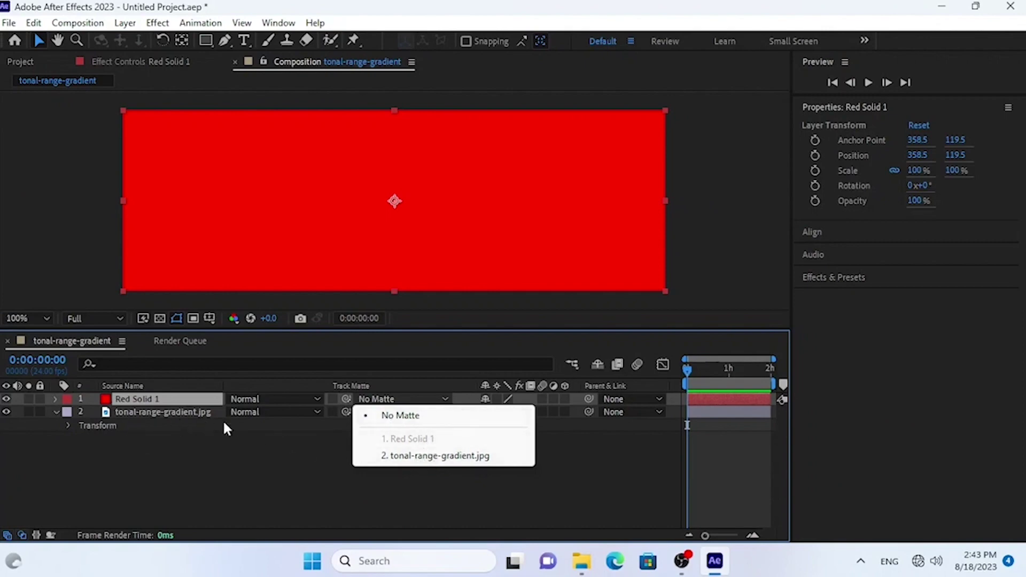
pyautogui.click(410, 457)
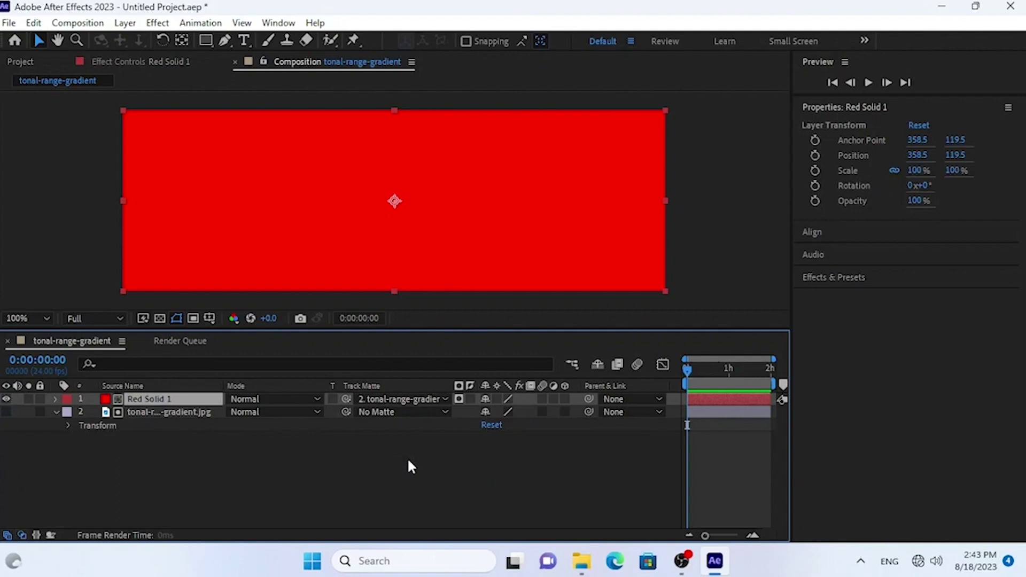
pyautogui.click(457, 400)
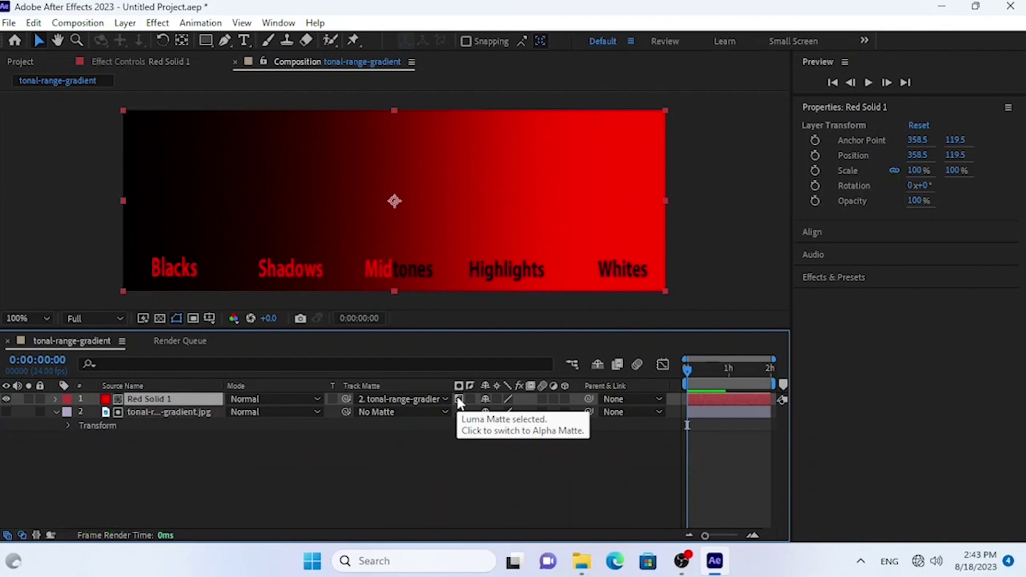
pyautogui.click(458, 401)
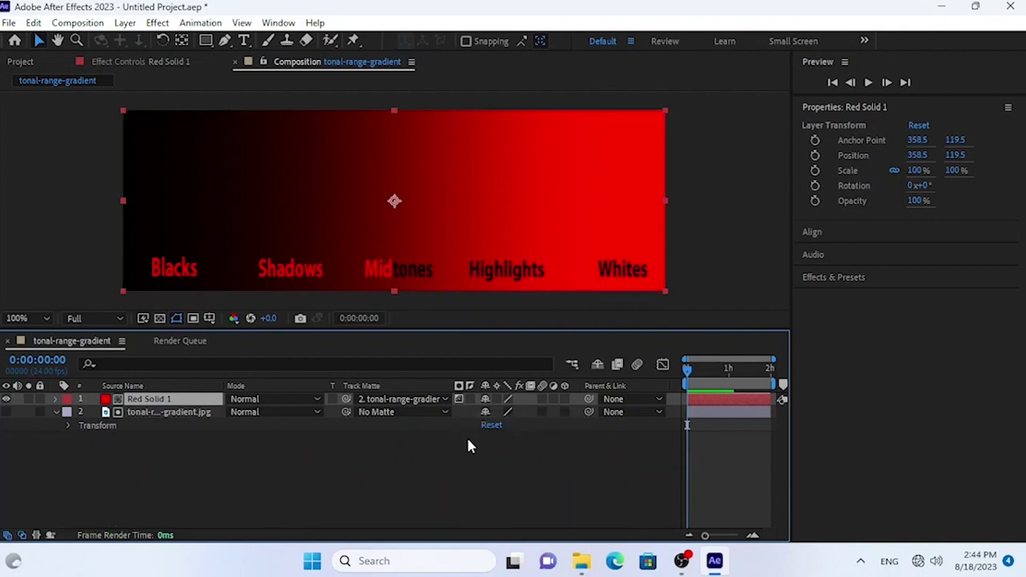
pyautogui.click(470, 399)
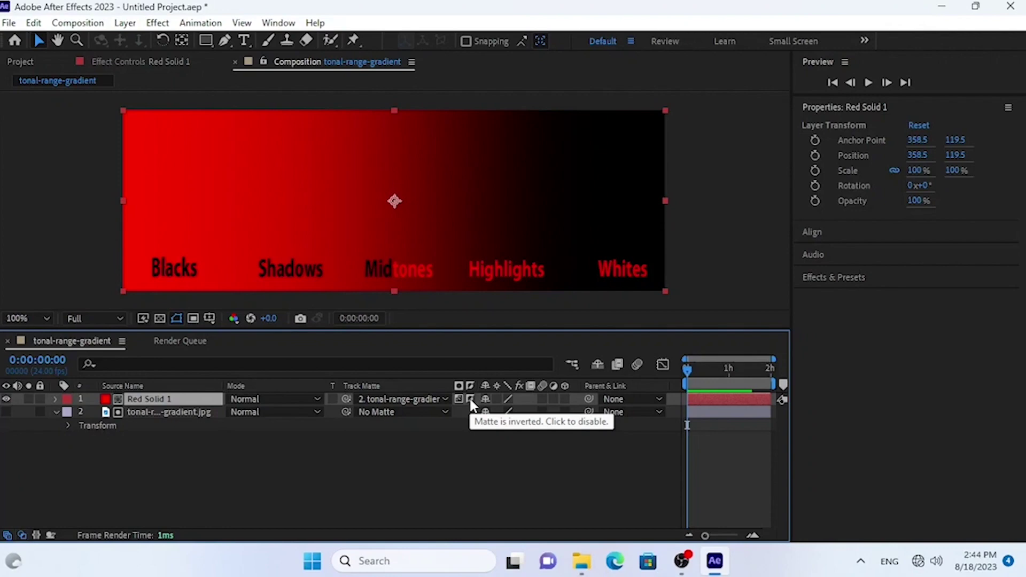
pyautogui.click(470, 398)
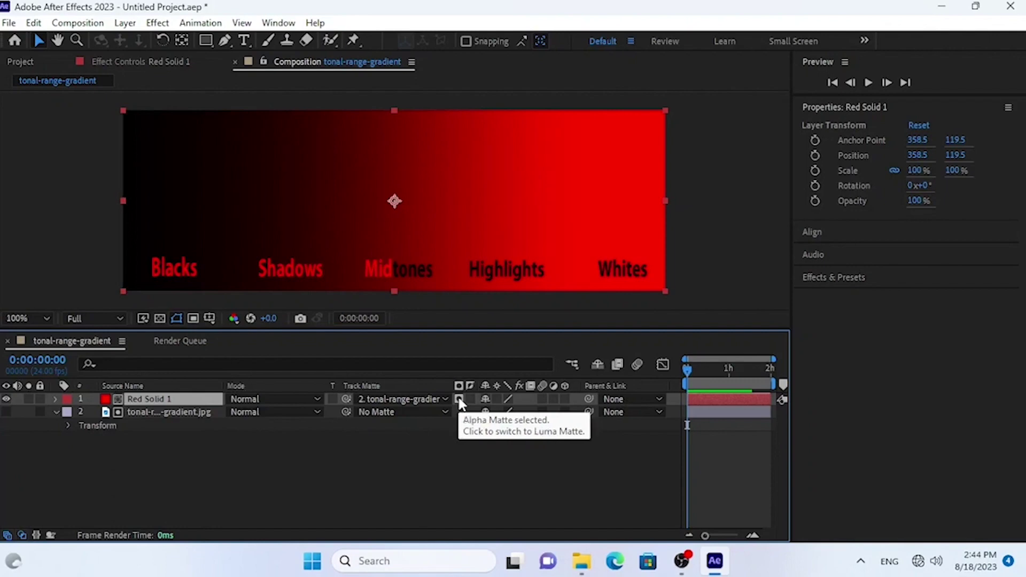
pyautogui.click(459, 399)
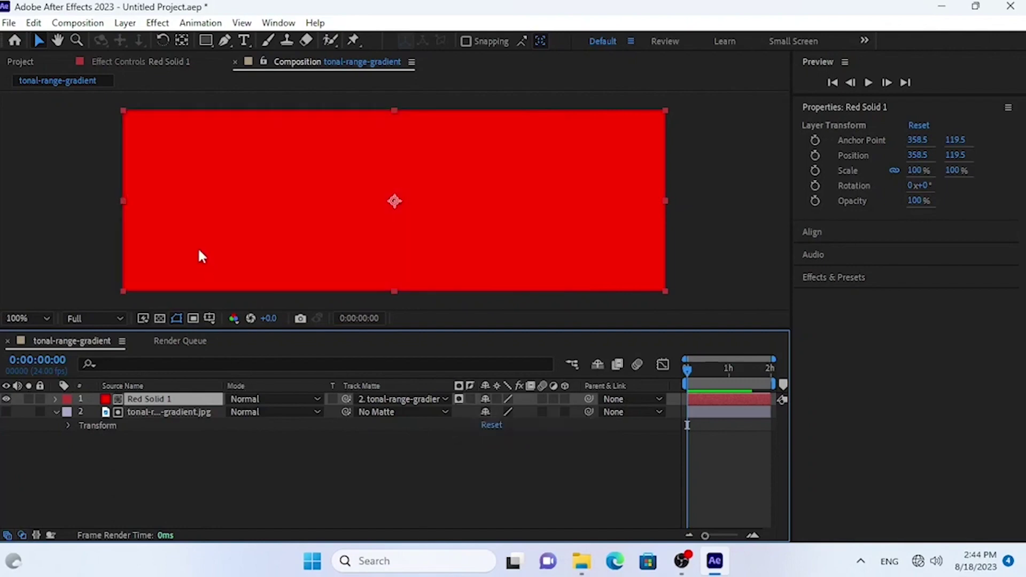
pyautogui.click(458, 399)
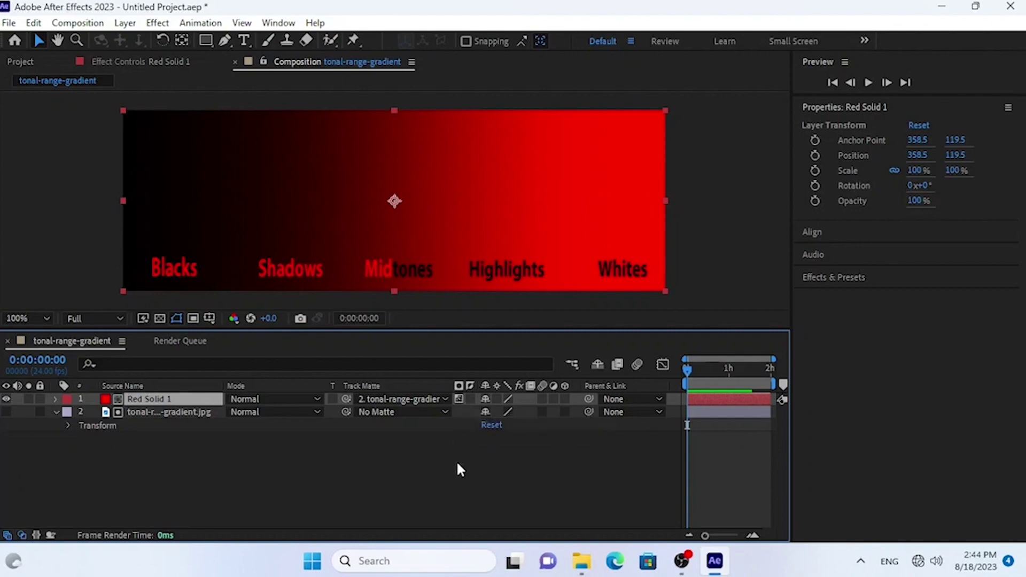
pyautogui.click(55, 399)
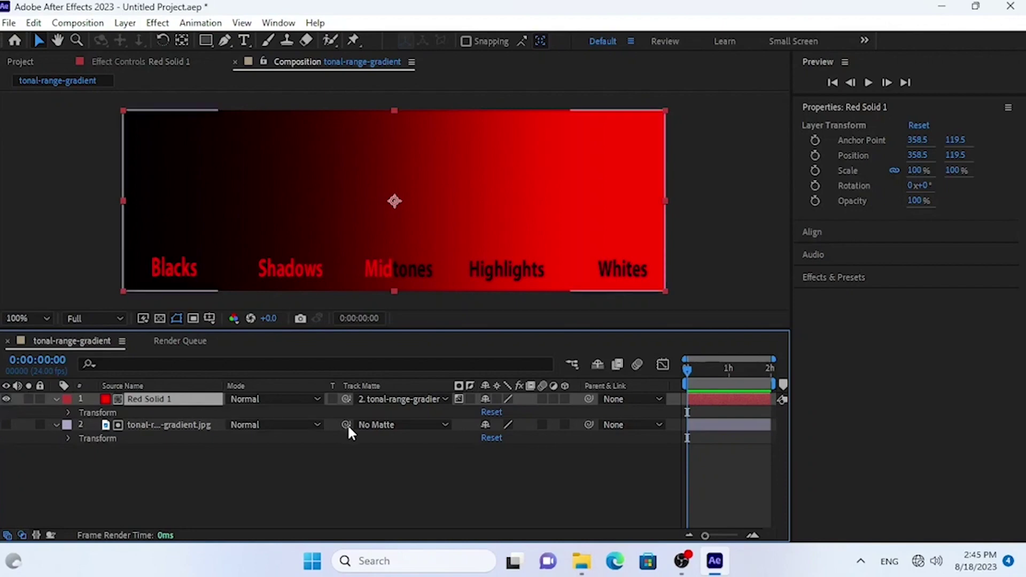
pyautogui.click(385, 399)
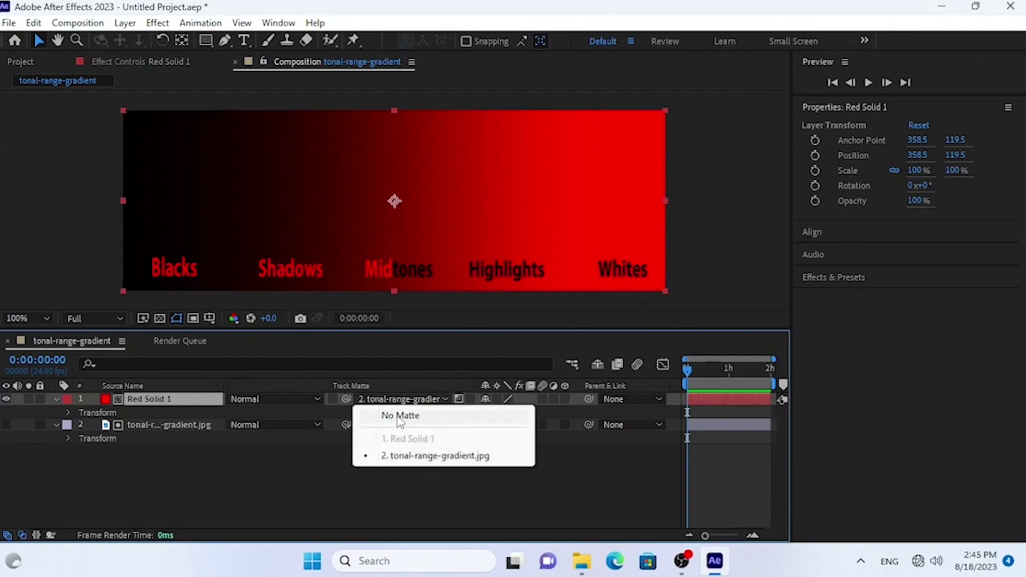
pyautogui.click(401, 416)
pyautogui.click(6, 425)
pyautogui.click(6, 399)
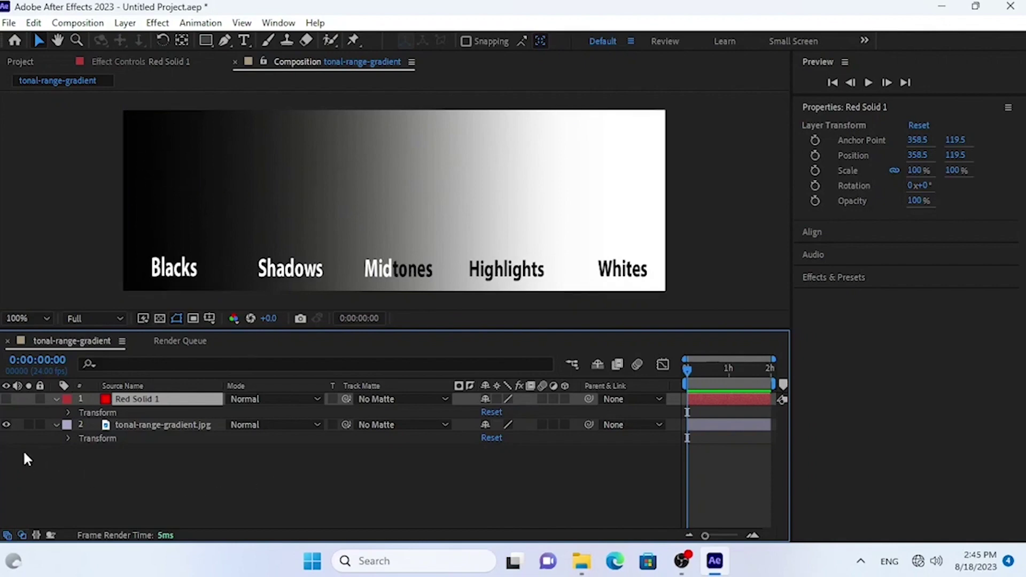
pyautogui.click(6, 399)
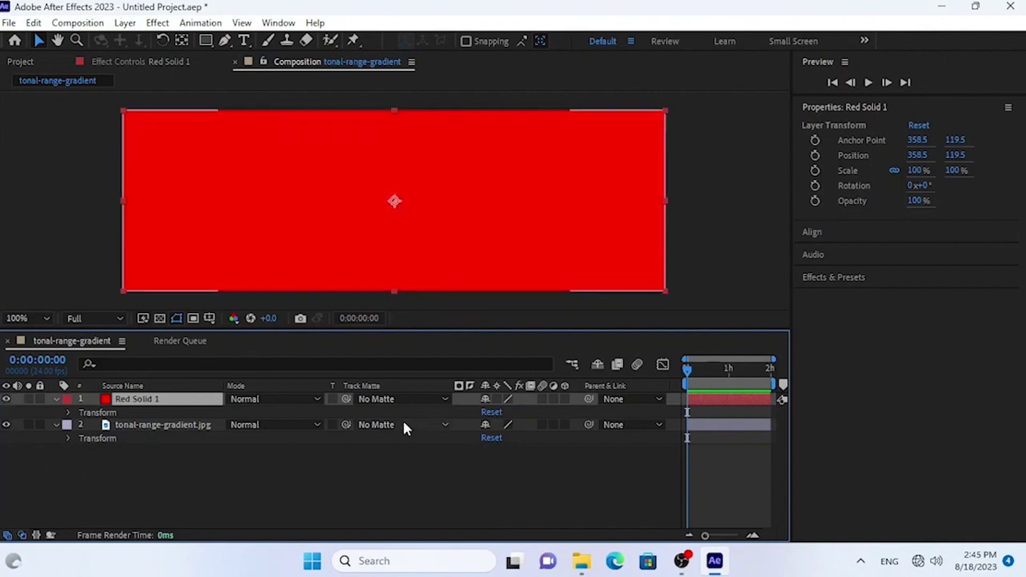
pyautogui.click(379, 399)
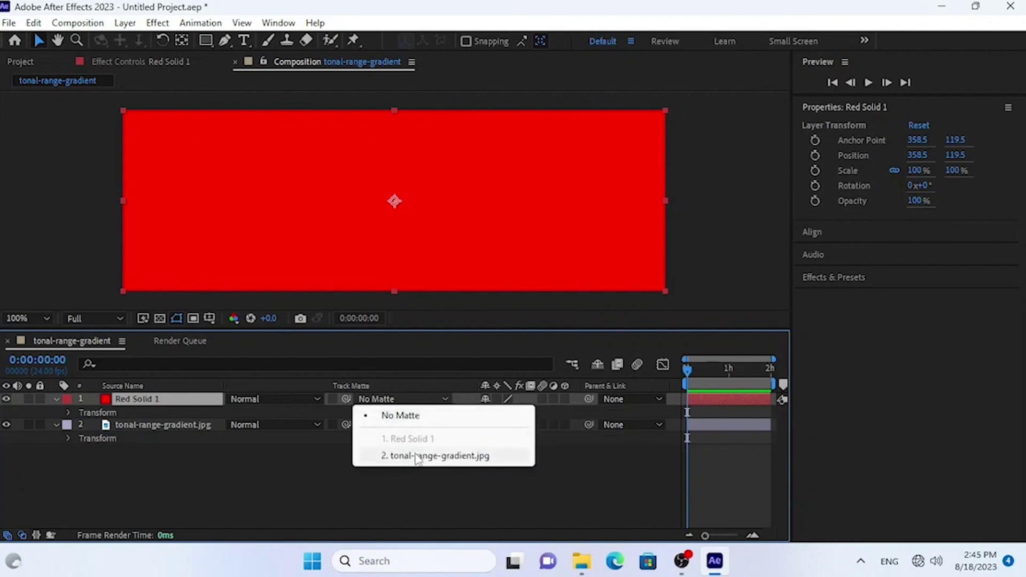
pyautogui.click(394, 455)
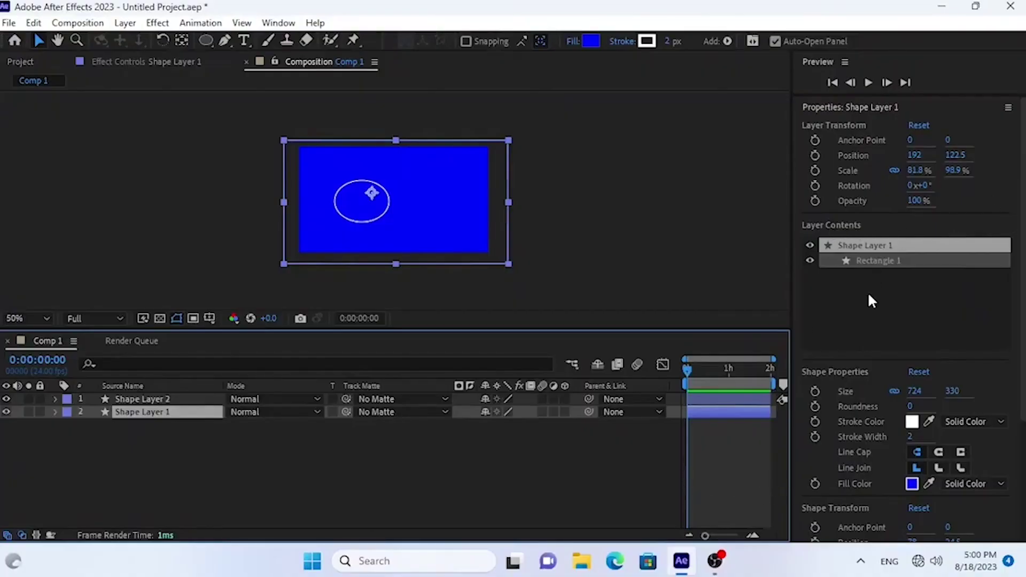
# Step: Search Effects & Presets for 'set' and apply Set Matte to Shape Layer 1
pyautogui.scroll(-5, 1020, 245)
pyautogui.click(843, 529)
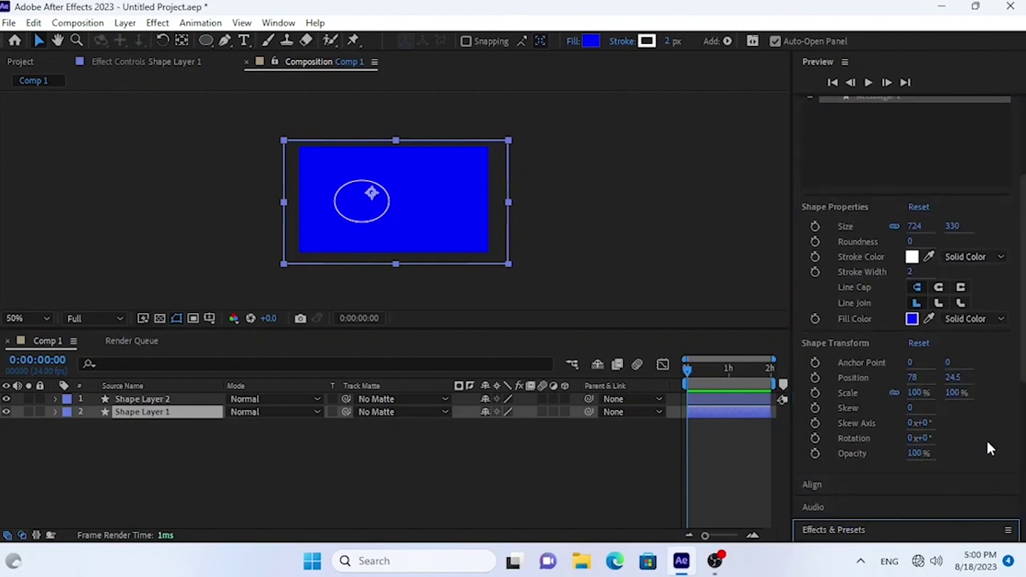
pyautogui.scroll(-10, 935, 293)
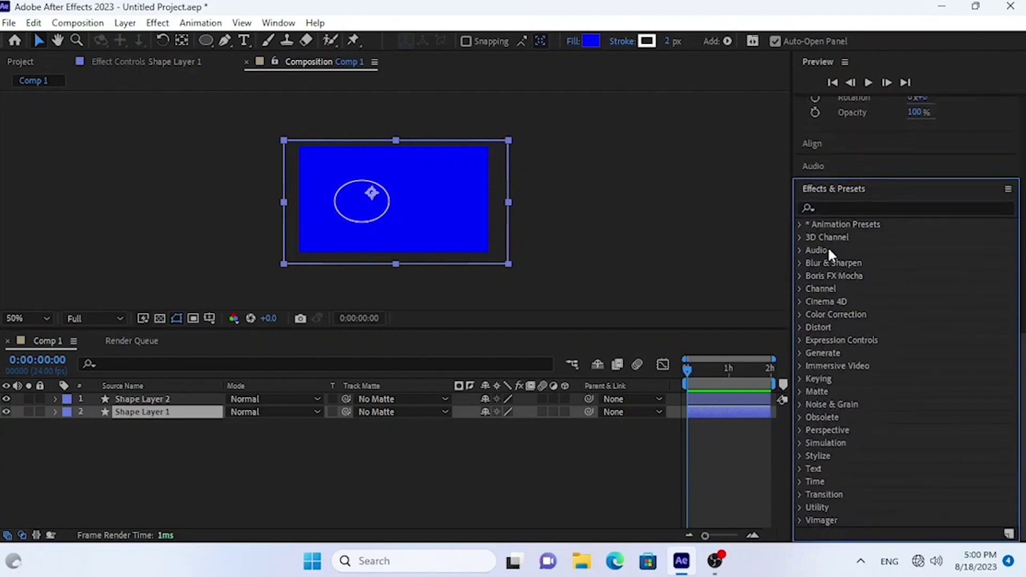
pyautogui.click(278, 24)
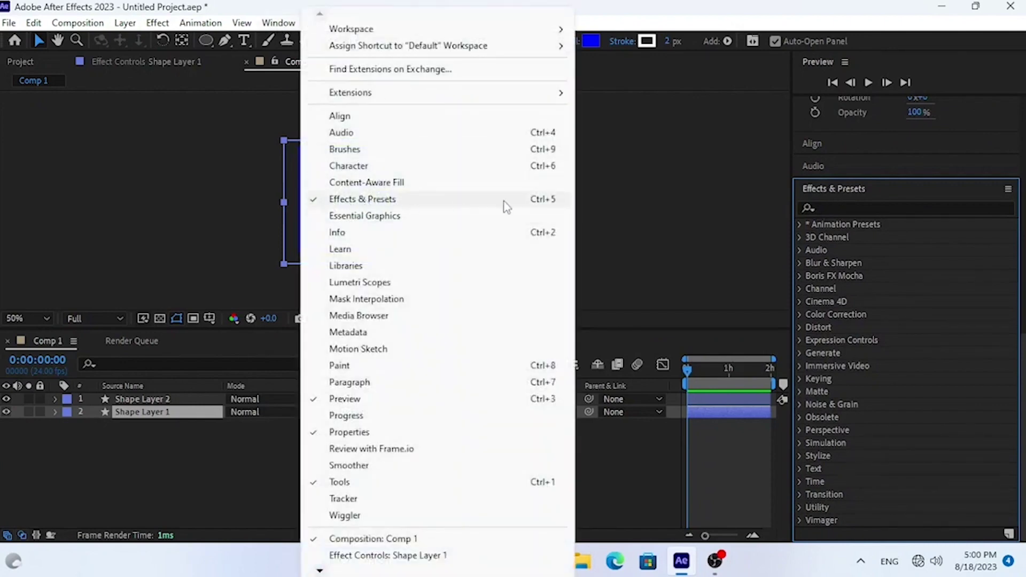
pyautogui.click(816, 18)
pyautogui.click(830, 207)
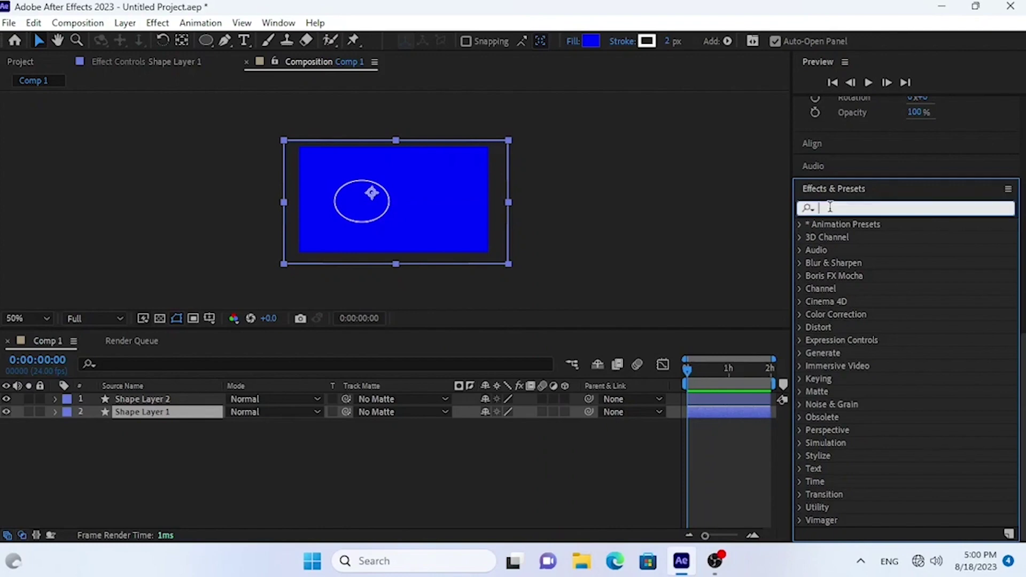
pyautogui.write('set')
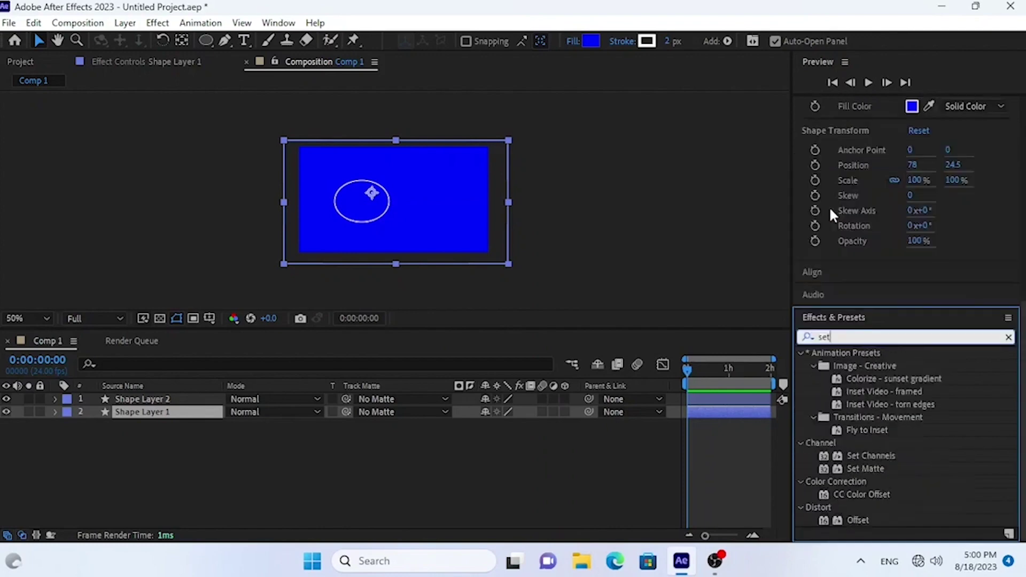
pyautogui.click(873, 469)
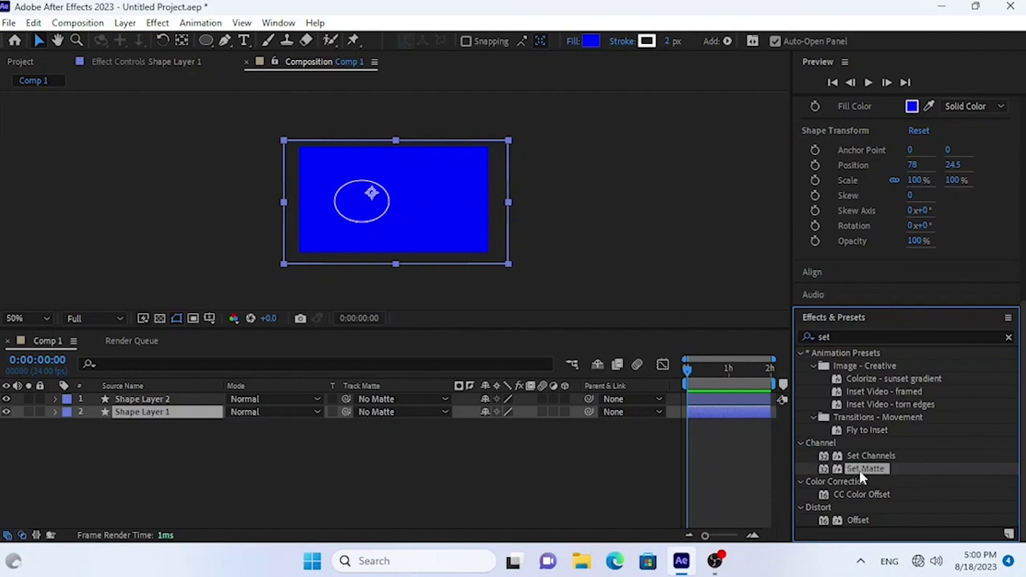
pyautogui.doubleClick(858, 469)
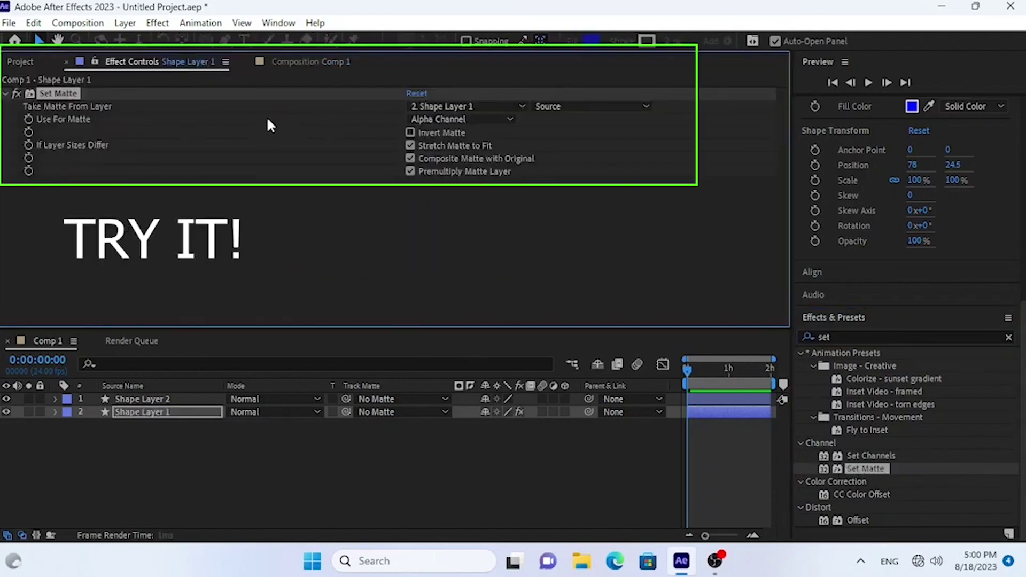